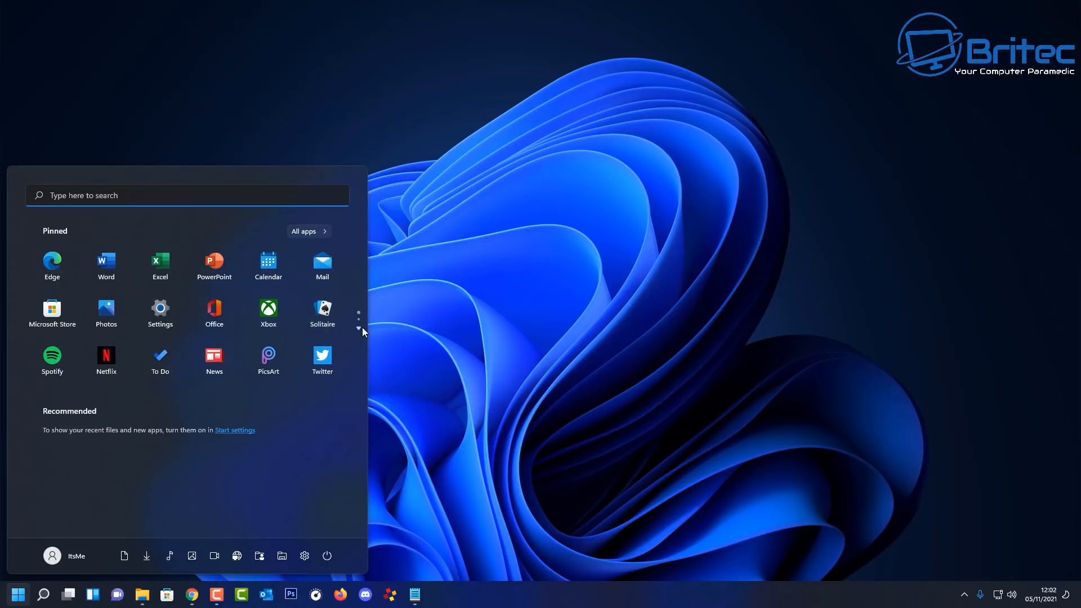
Step: Flip to the second page of pinned Start apps and back, then close the Start menu
left_click(359, 327)
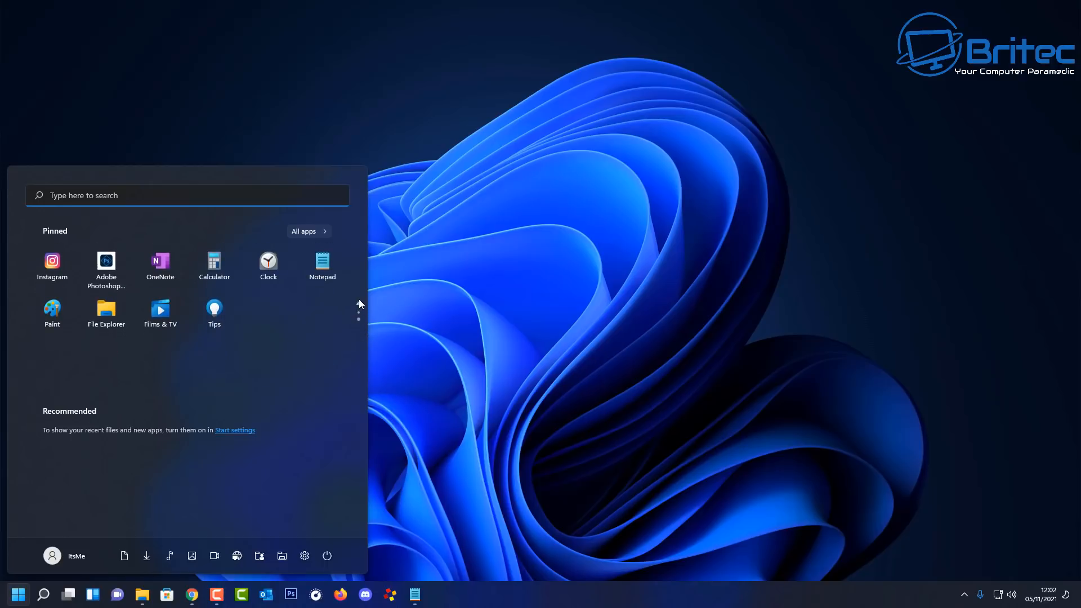
left_click(359, 302)
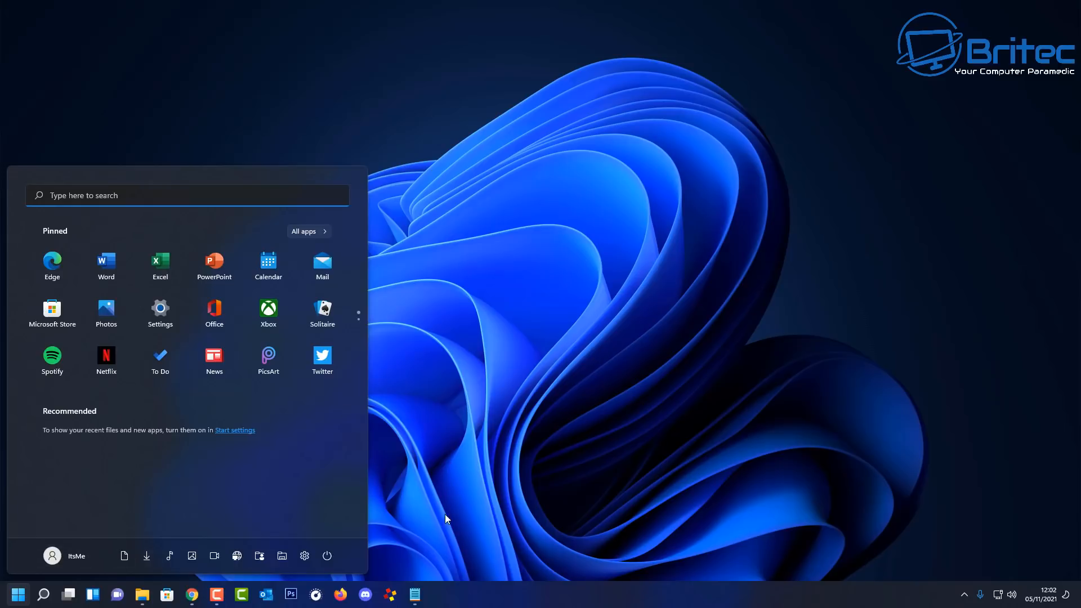
left_click(23, 587)
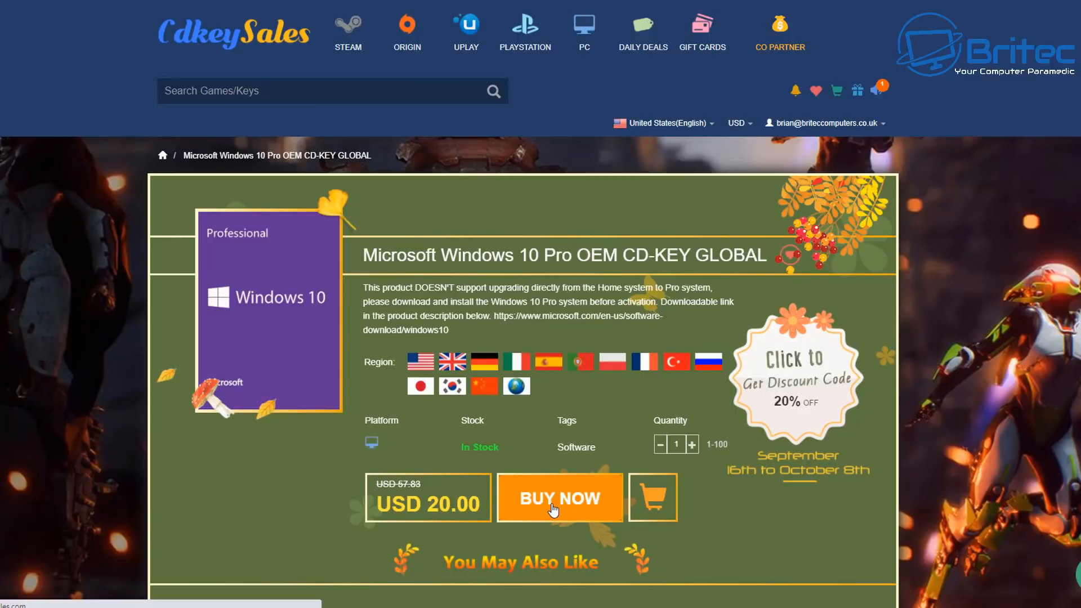
Step: Buy the Windows 10 Pro OEM key with promo code BR09, bringing the total to USD 15
left_click(553, 509)
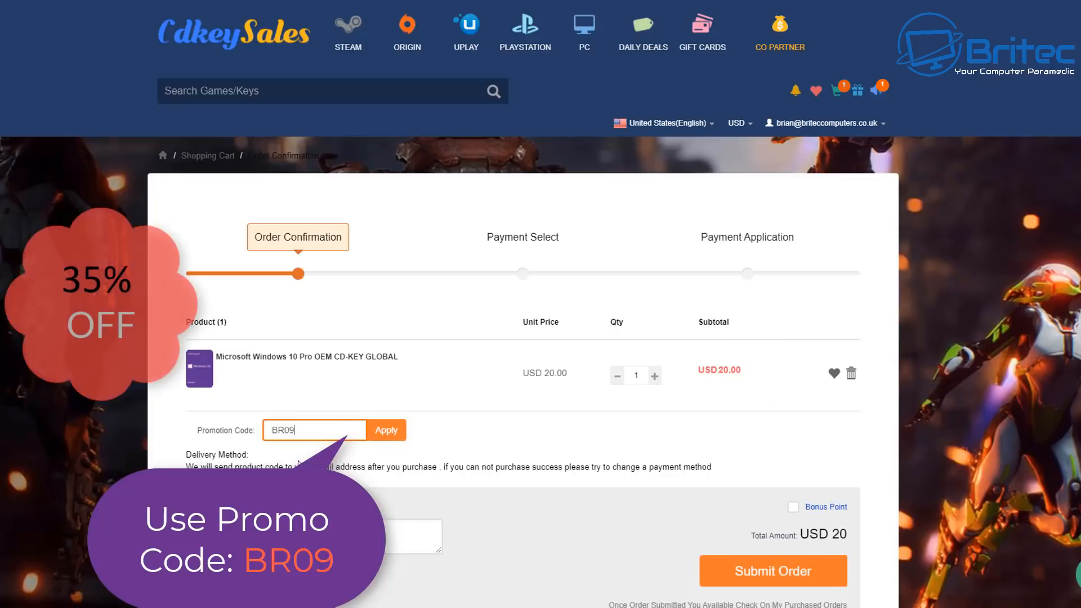
left_click(373, 440)
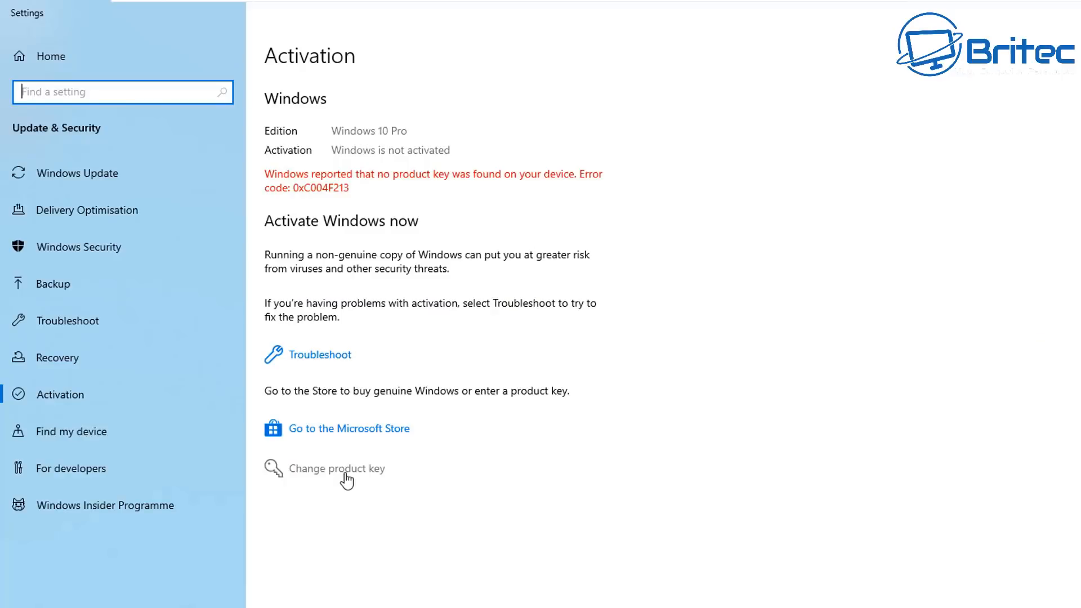
left_click(345, 475)
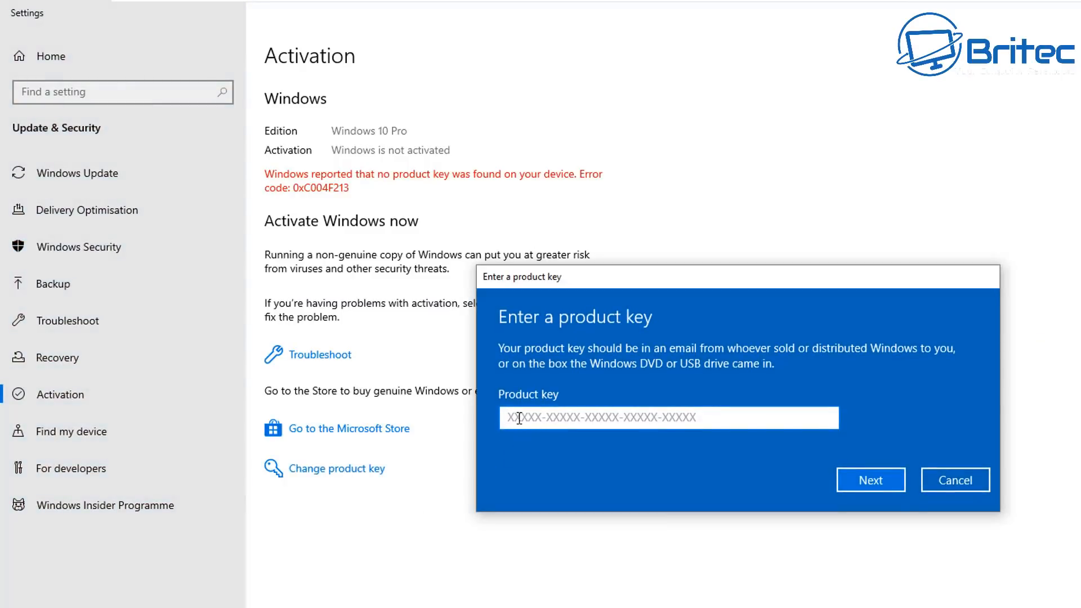
Step: Paste the purchased Windows 10 Pro product key, submit it and activate Windows
key("ctrl+v")
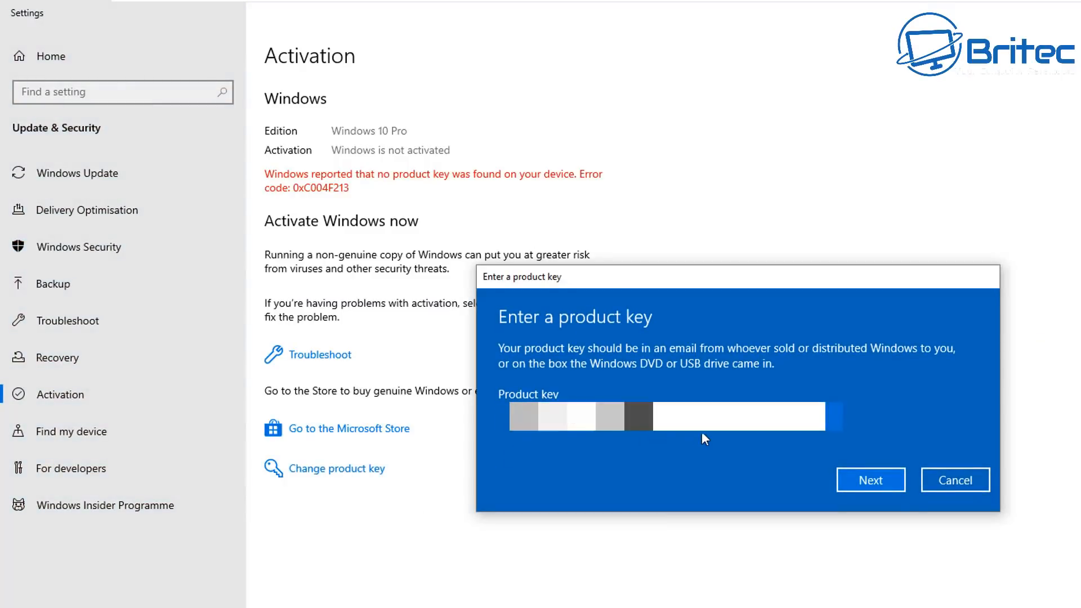
left_click(877, 484)
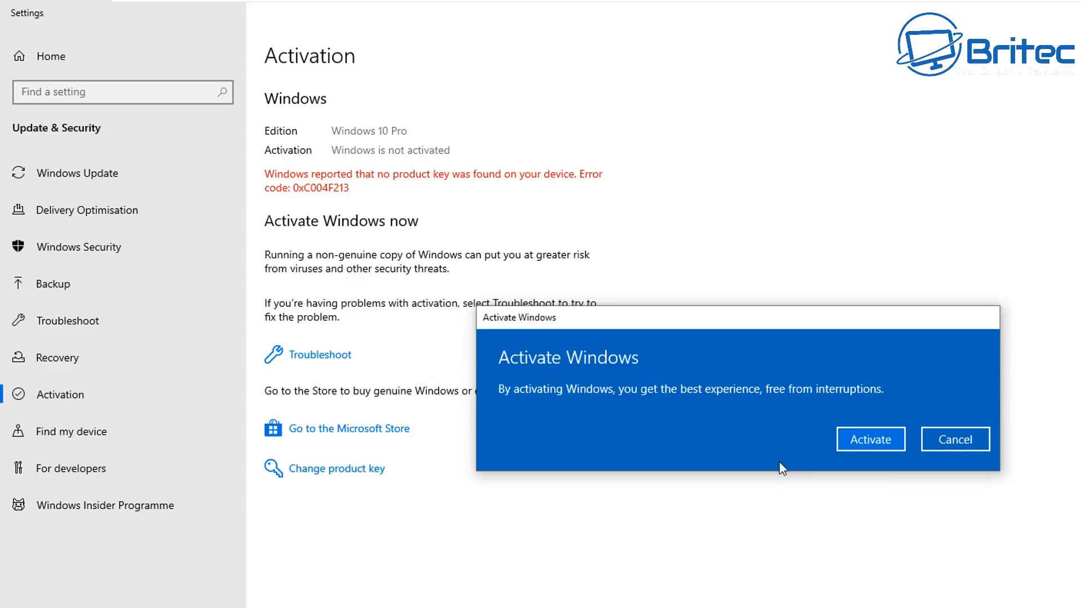
left_click(873, 443)
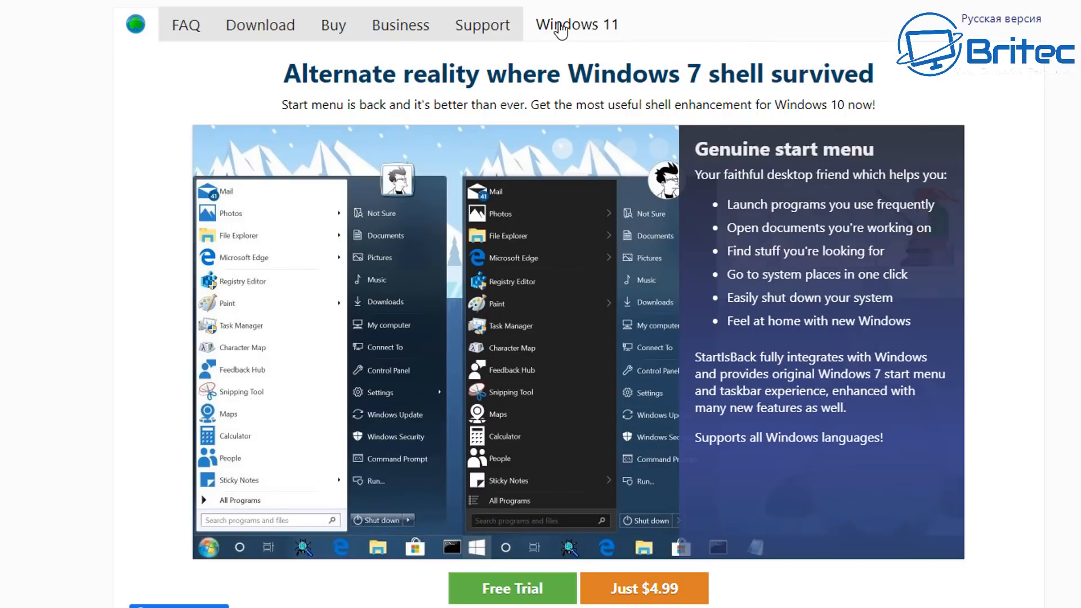
Step: Download StartAllBack 3.0.2 from the site's Windows 11 product page
left_click(561, 31)
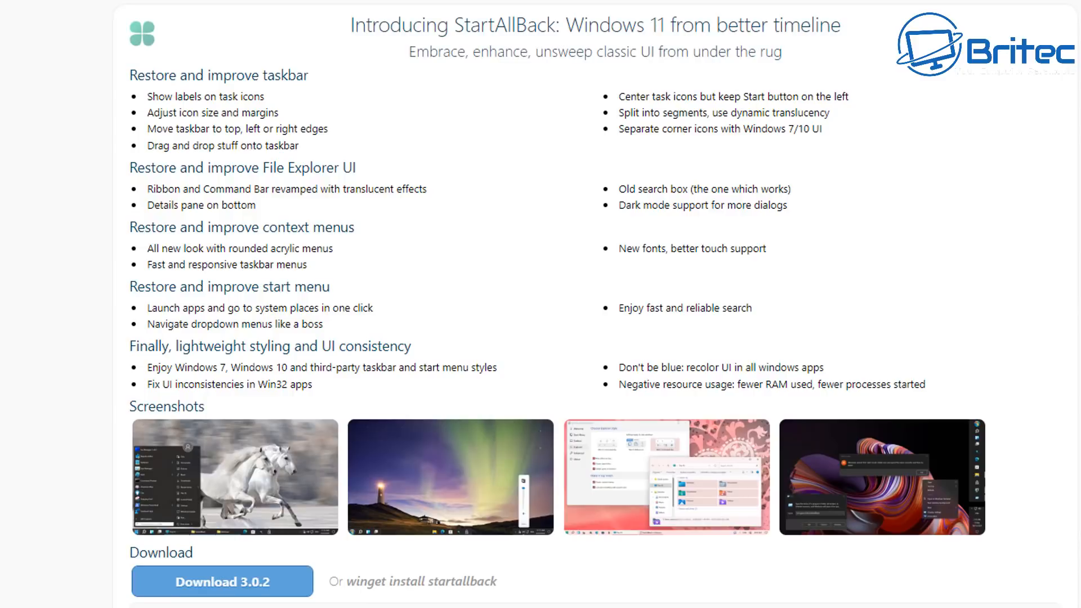
left_click(237, 592)
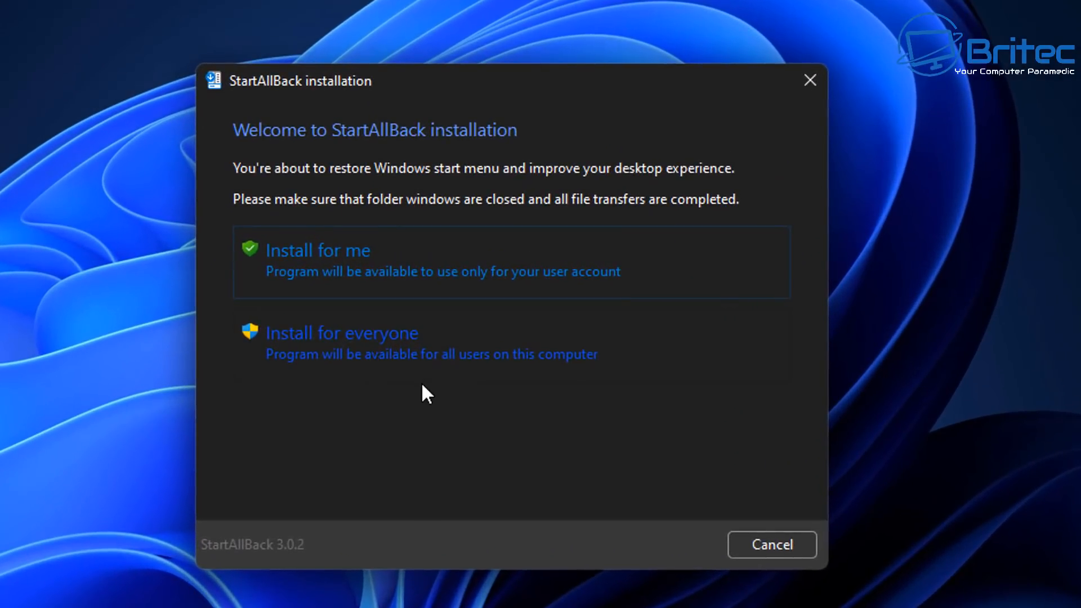
Step: Install StartAllBack for everyone on the PC
left_click(377, 344)
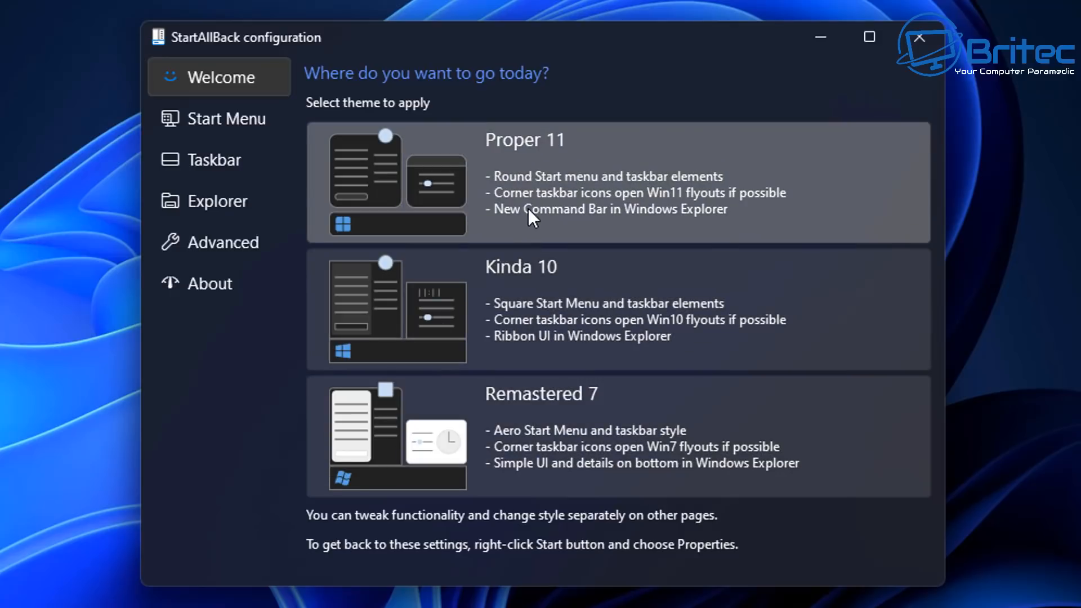
Step: Apply the Proper 11 theme and view the rounded classic Start menu
left_click(528, 208)
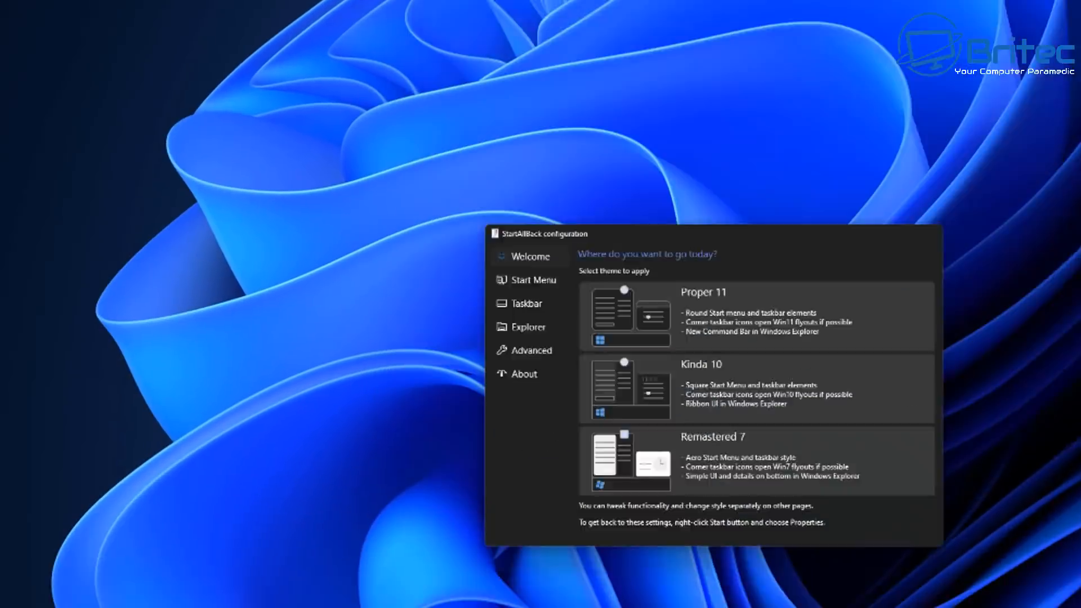
left_click(818, 33)
left_click(23, 597)
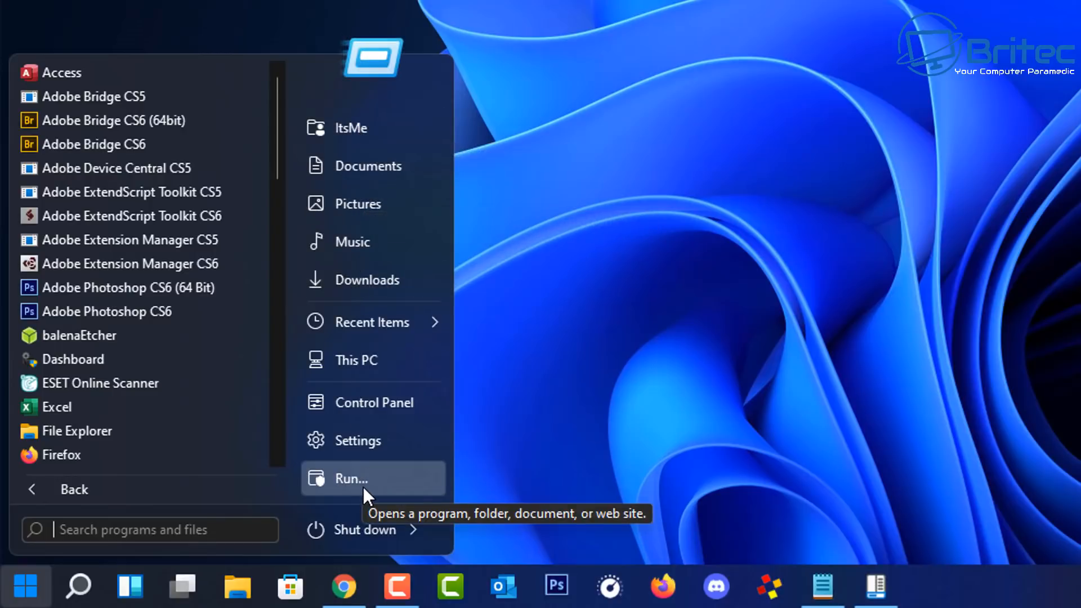
Step: Open Control Panel and This PC from the new Start menu, then close Explorer
left_click(384, 402)
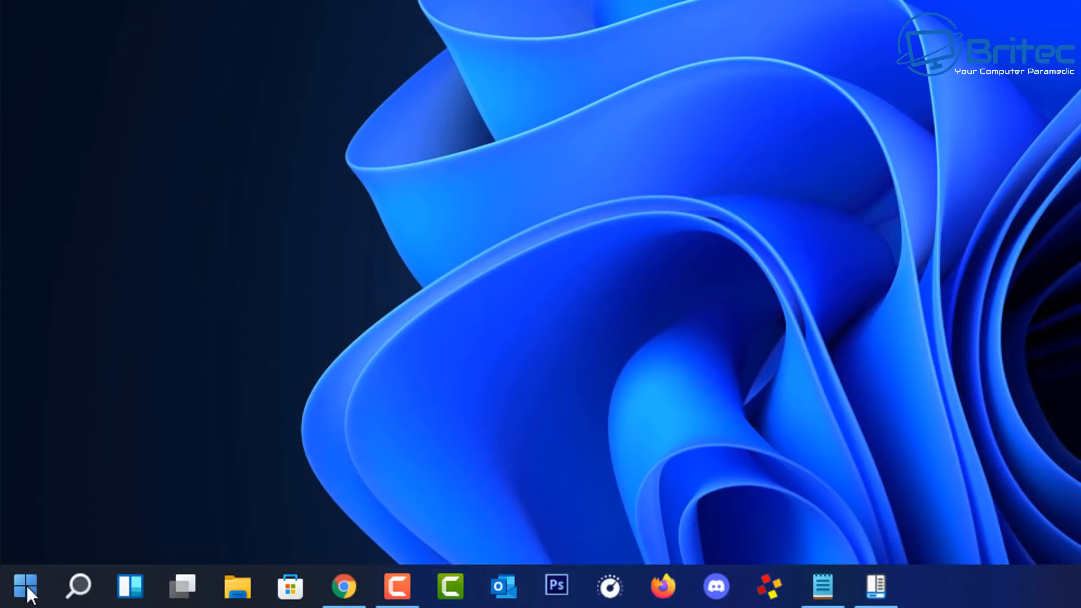
left_click(25, 586)
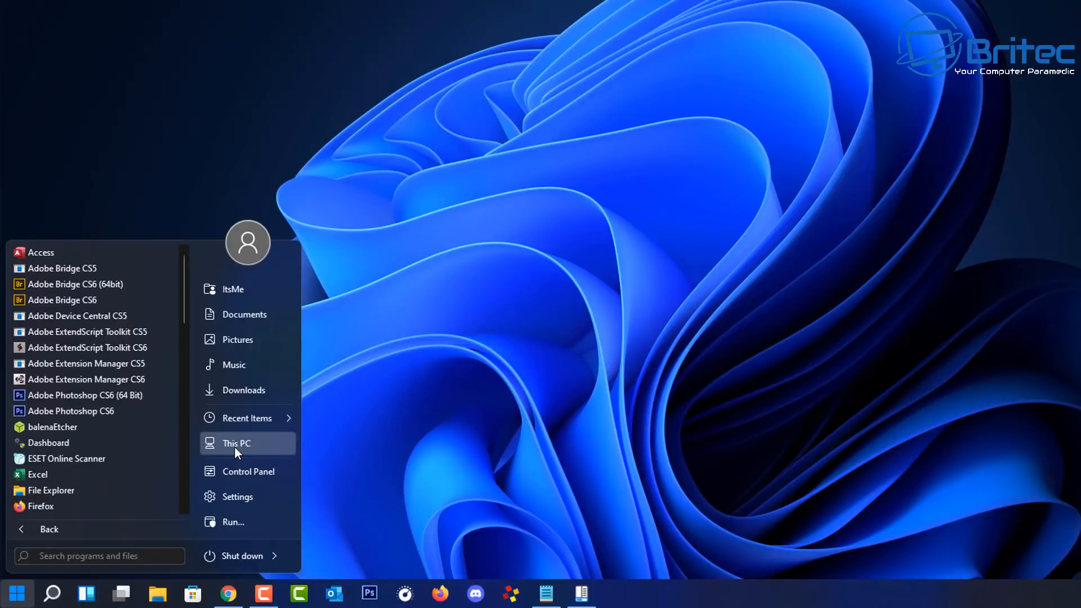
left_click(393, 358)
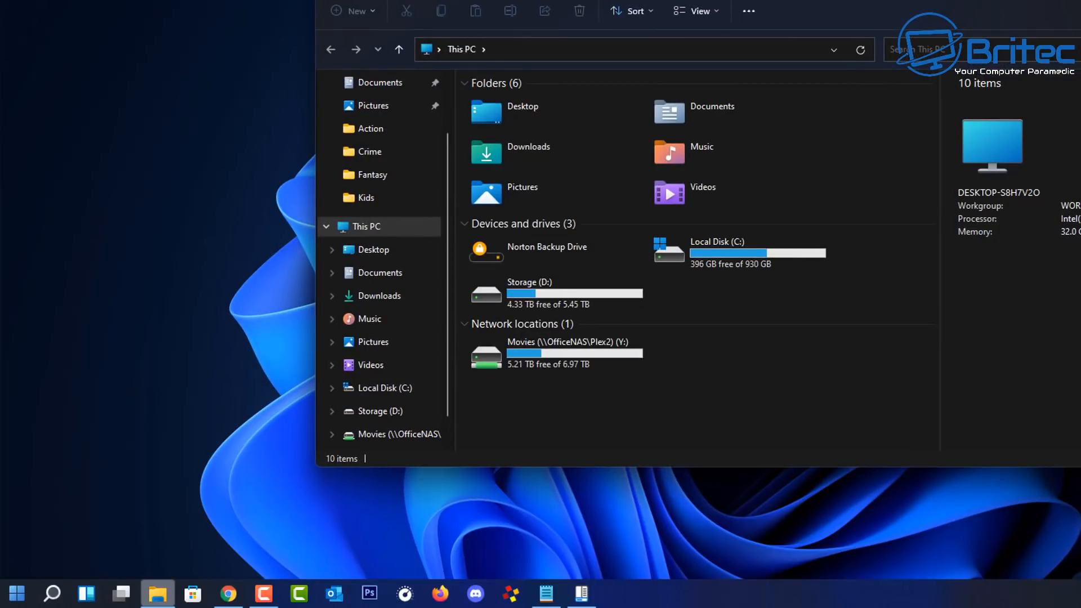
key("alt+F4")
left_click(14, 591)
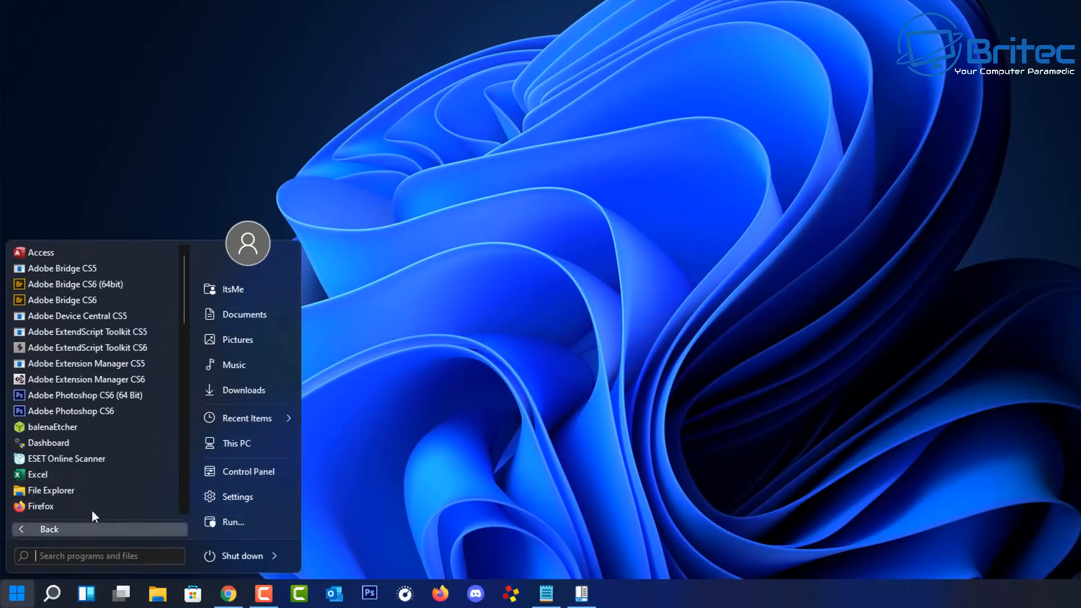
mouse_move(258, 418)
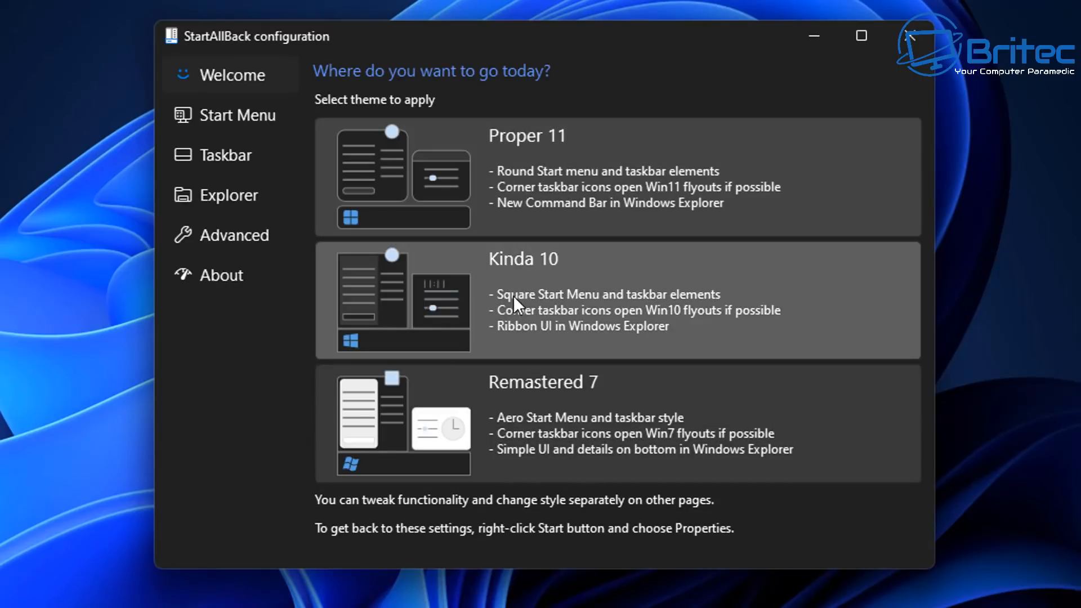
Step: Apply the Kinda 10 theme and view its square Windows 10-style Start menu
left_click(512, 295)
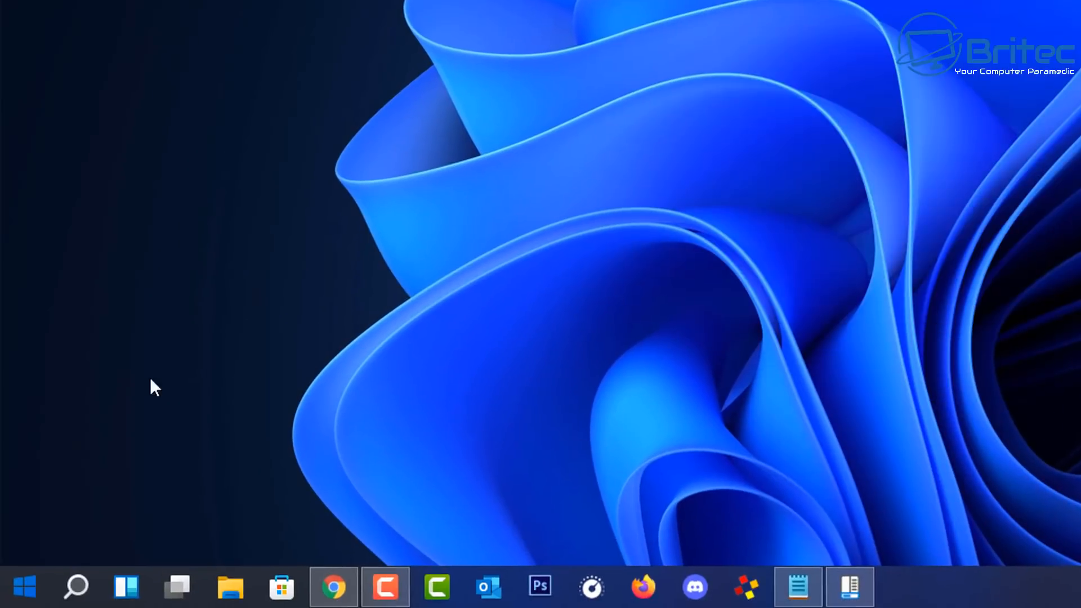
left_click(27, 586)
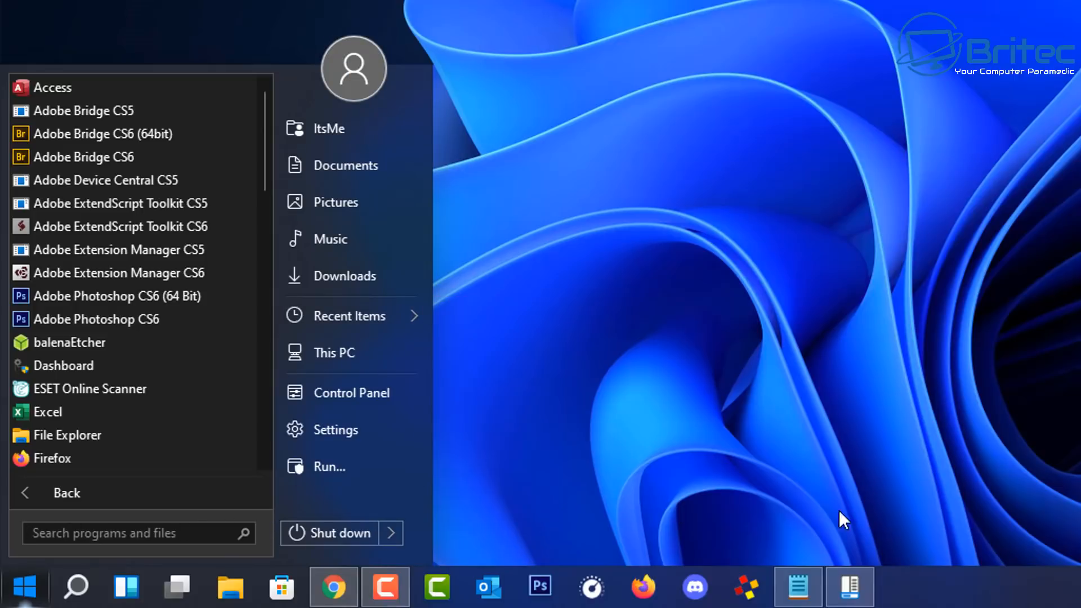
Step: Apply Remastered 7, check its Aero Start menu, then reopen configuration via Start's Properties
left_click(853, 585)
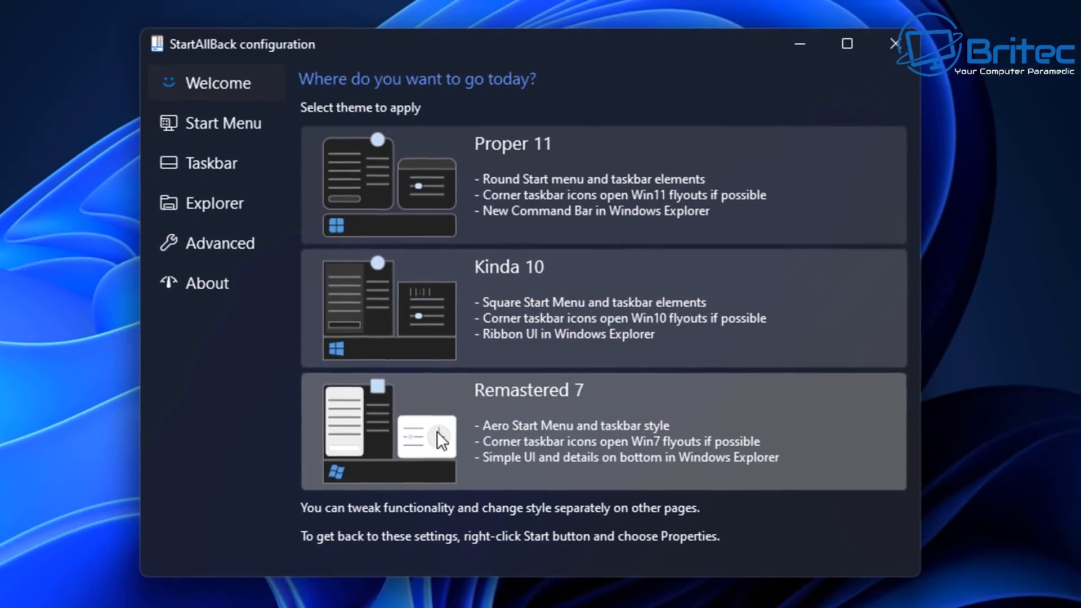
left_click(918, 142)
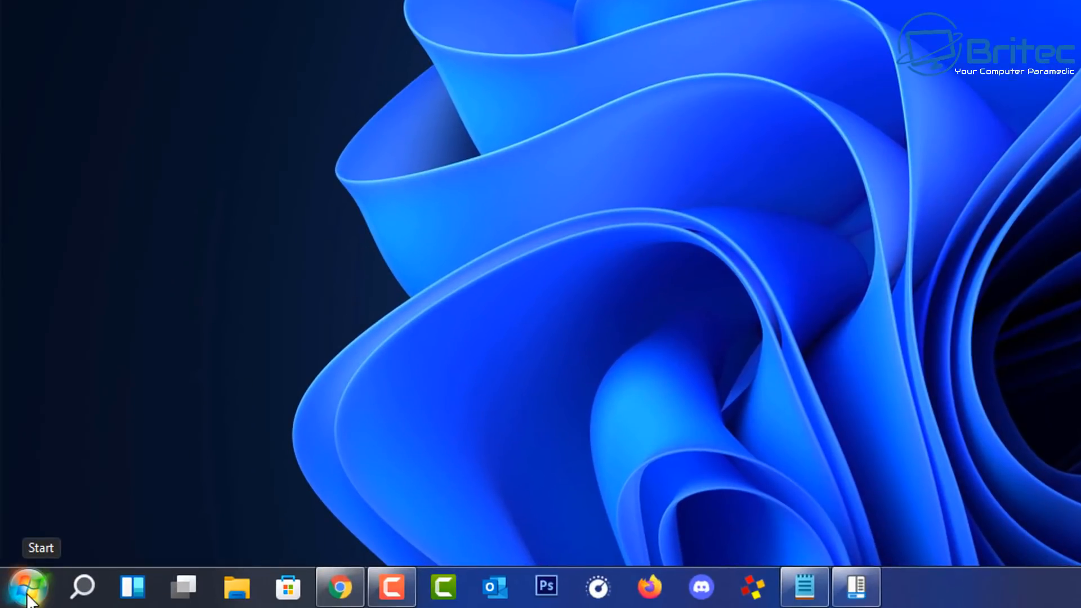
left_click(27, 596)
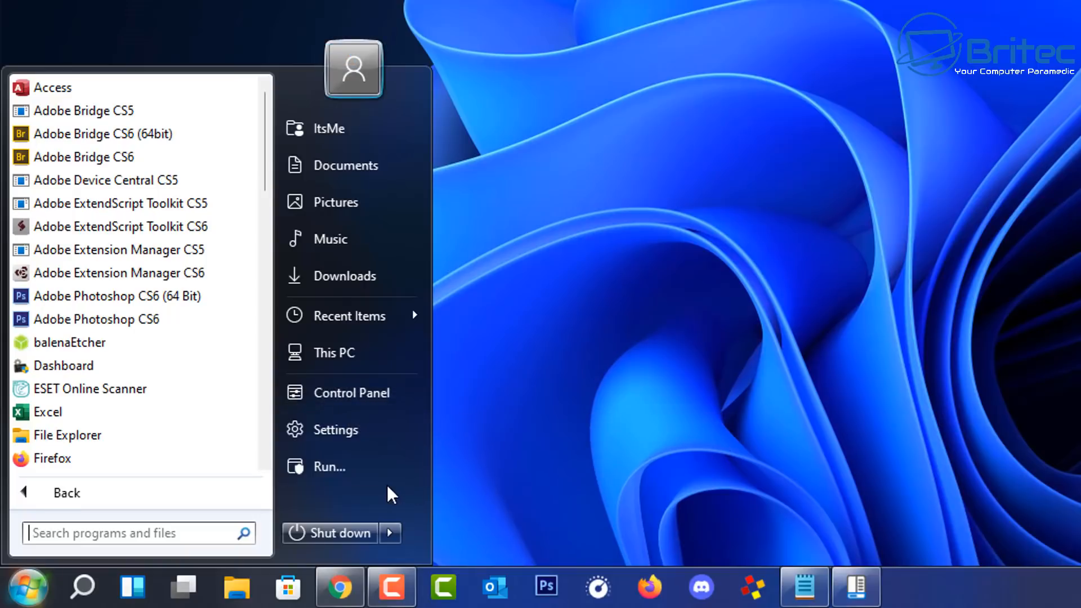
right_click(370, 489)
left_click(439, 504)
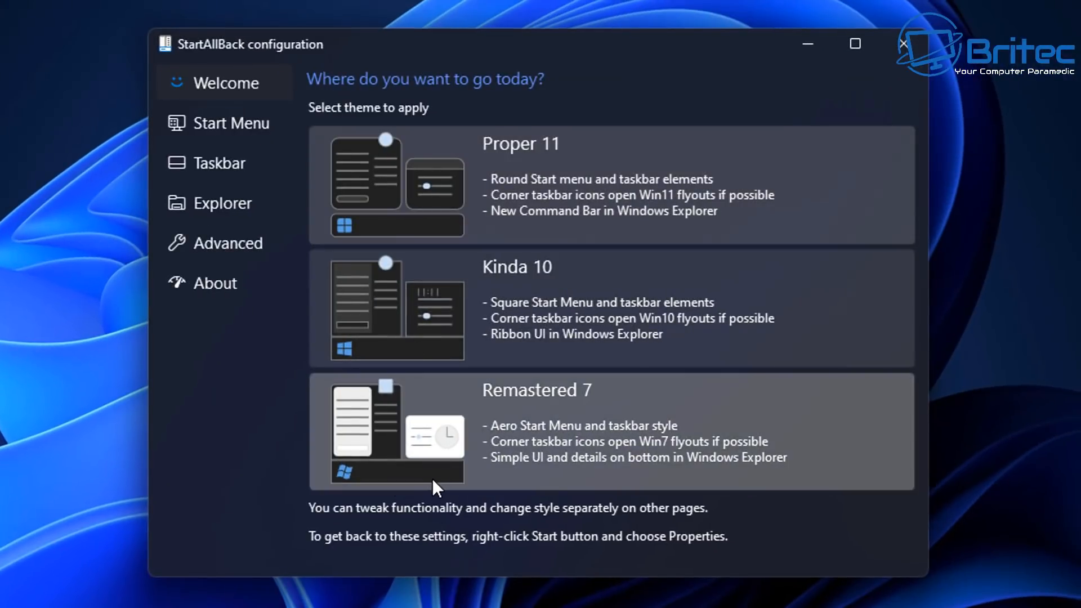
left_click(220, 120)
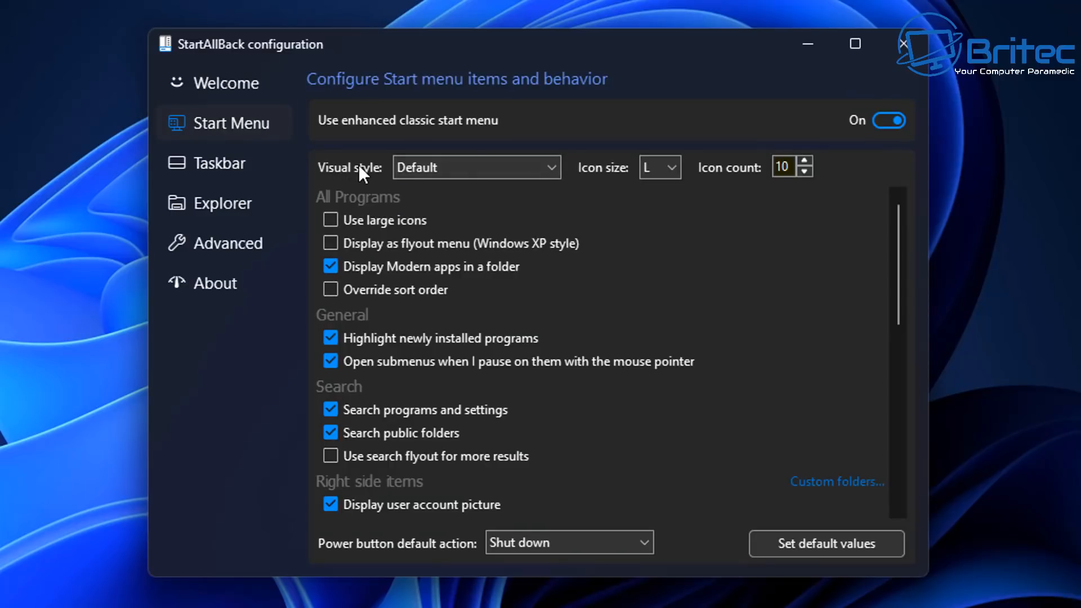
left_click(547, 162)
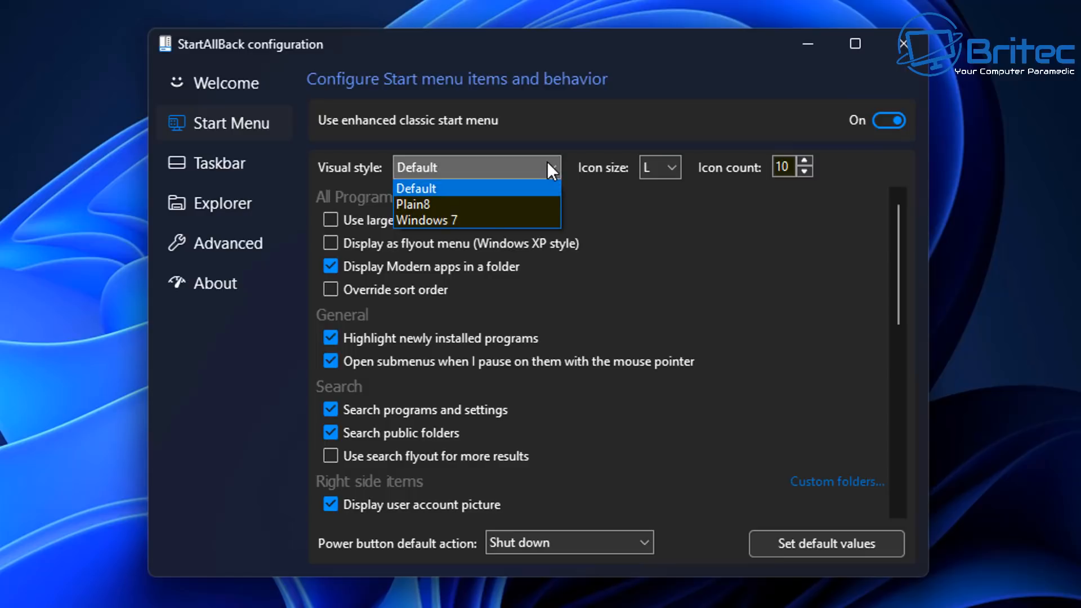
left_click(544, 168)
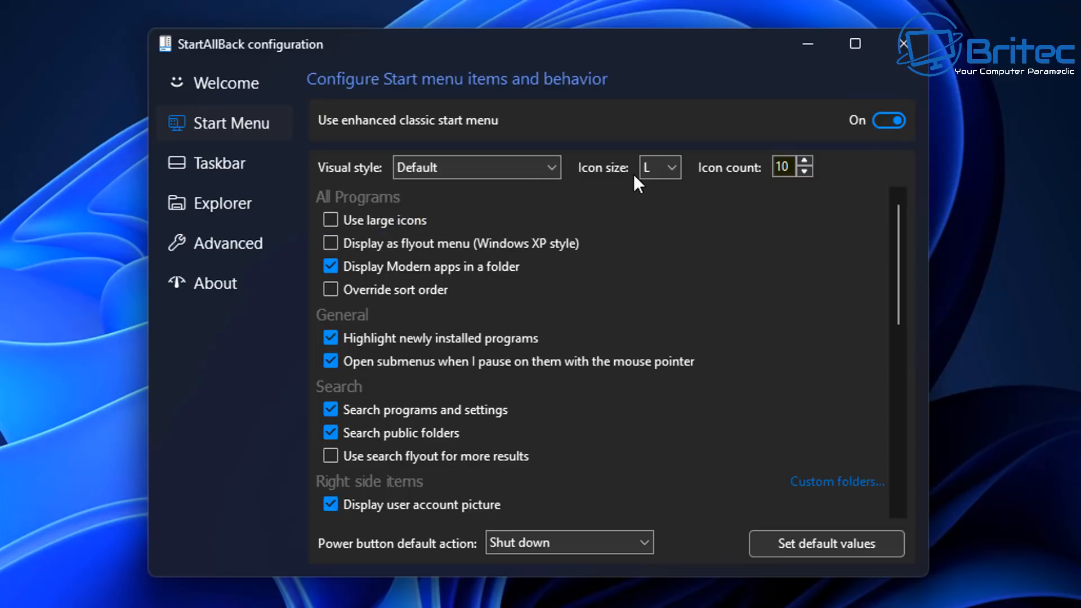
left_click(672, 170)
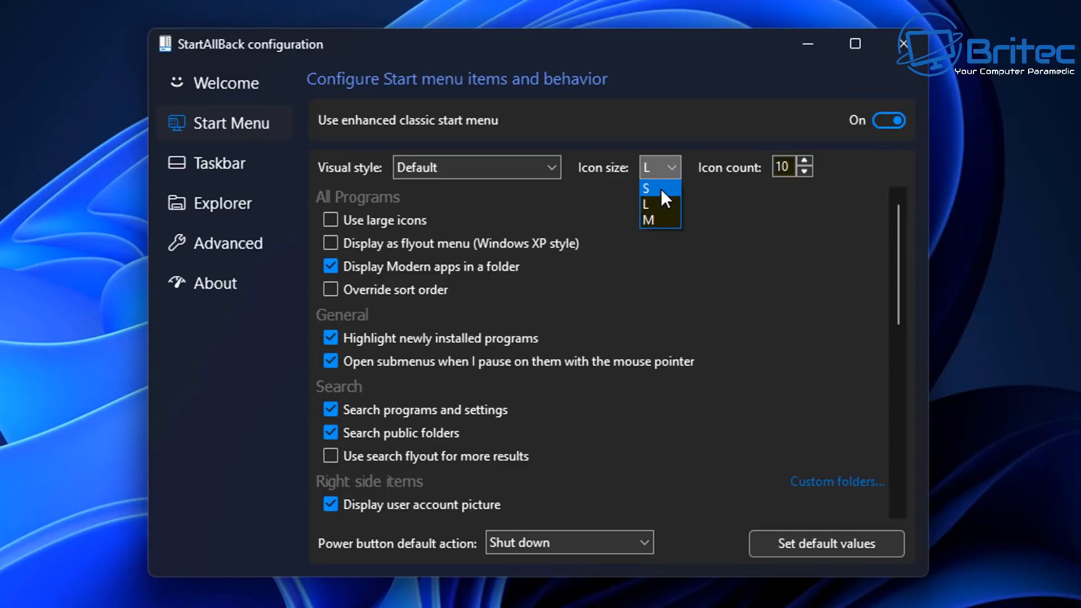
left_click(661, 188)
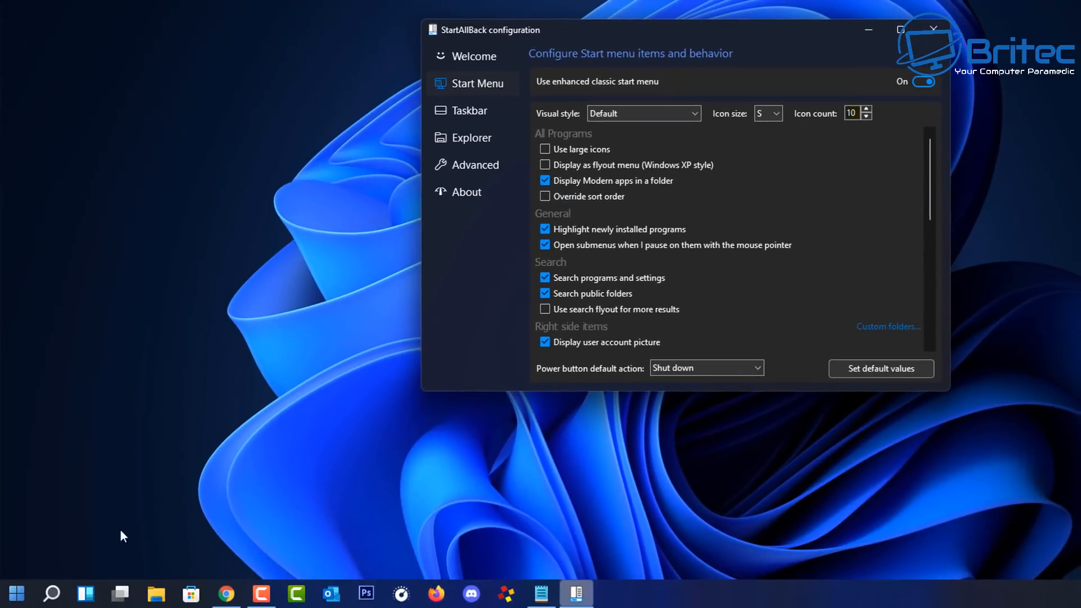
left_click(17, 597)
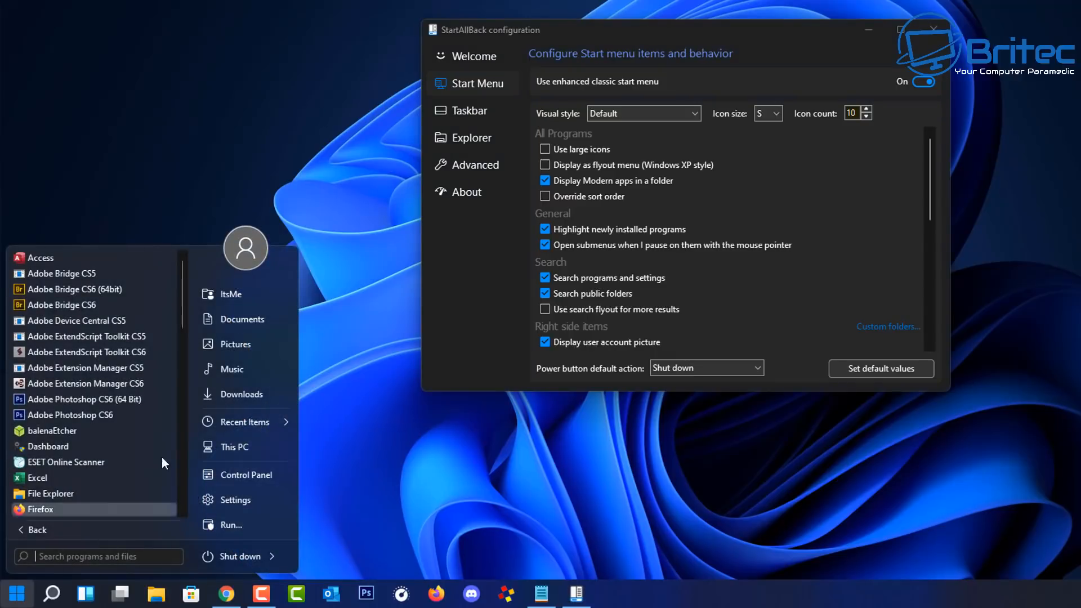
left_click(777, 112)
left_click(767, 149)
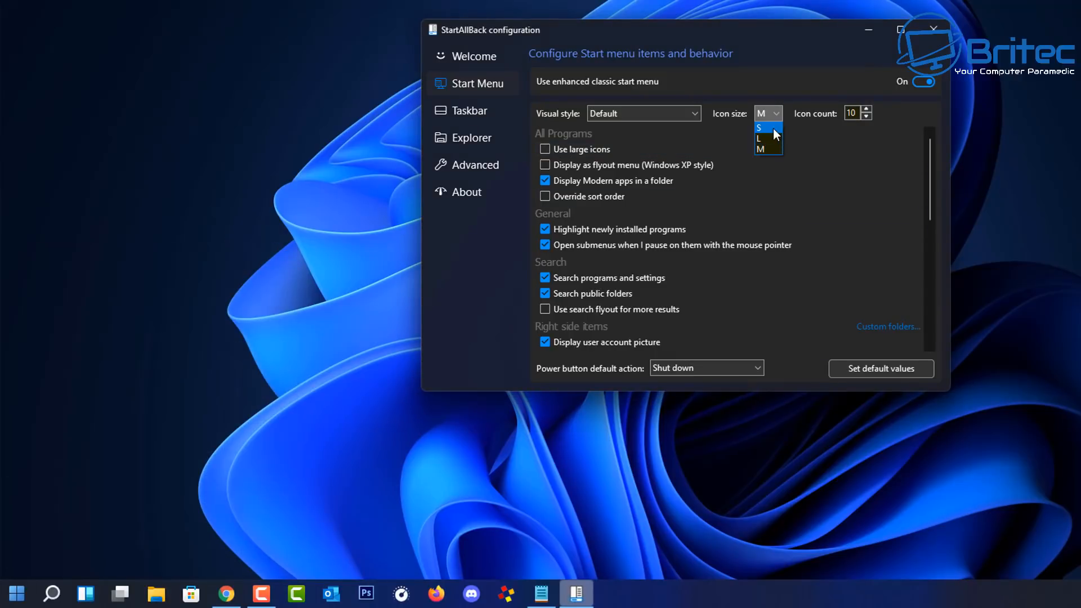
left_click(768, 138)
left_click(17, 595)
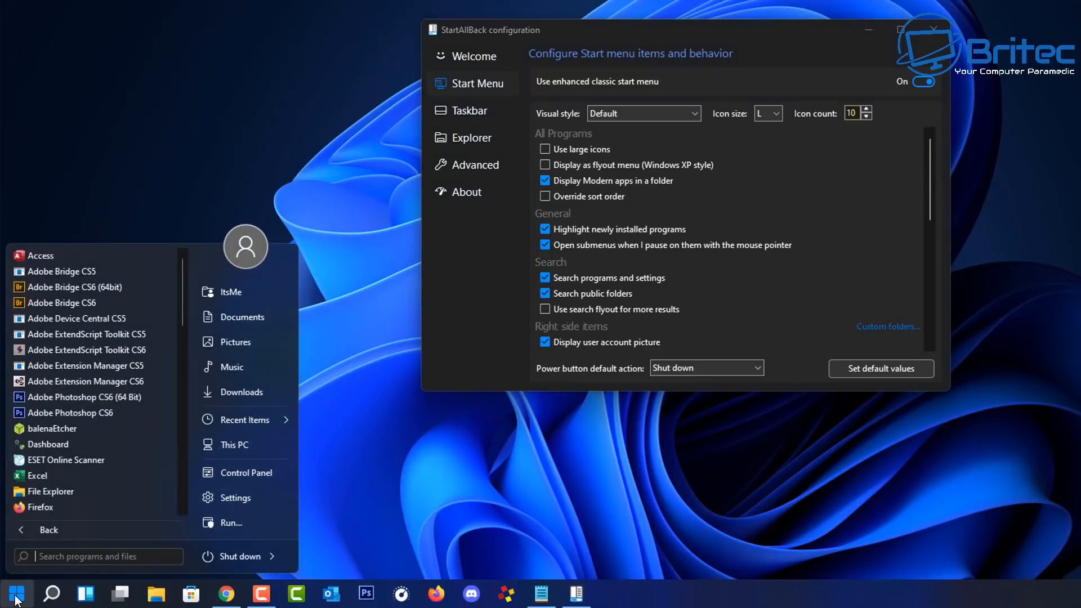
mouse_move(251, 416)
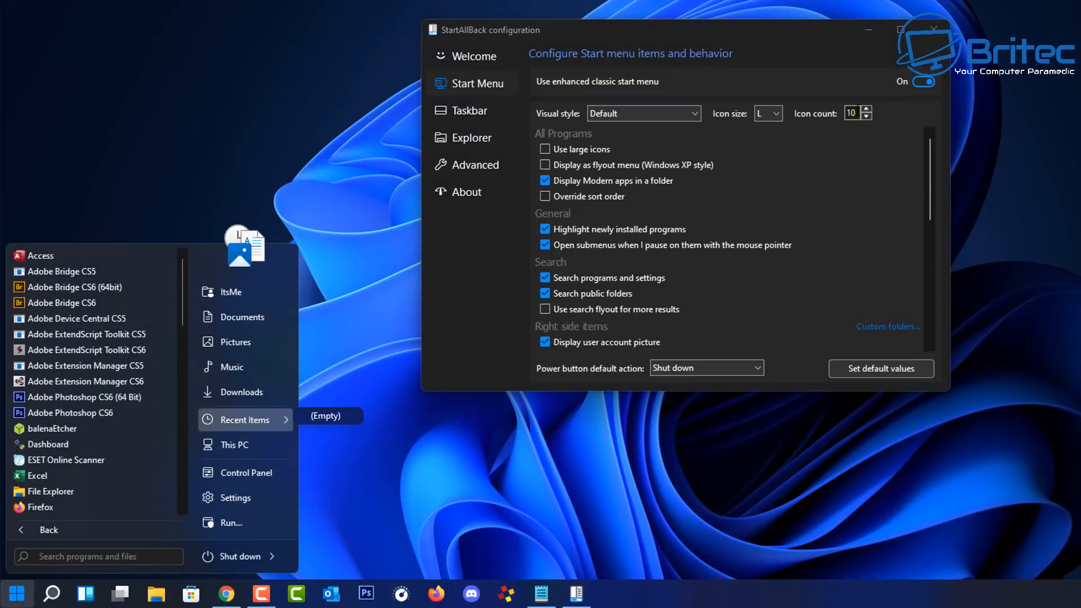
left_click(866, 109)
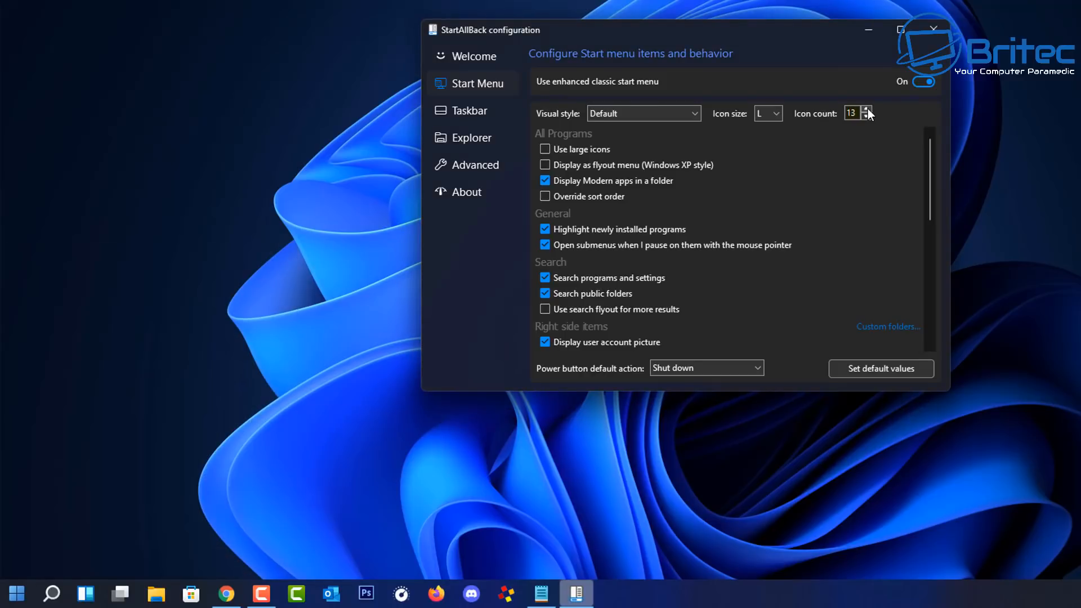
left_click(14, 591)
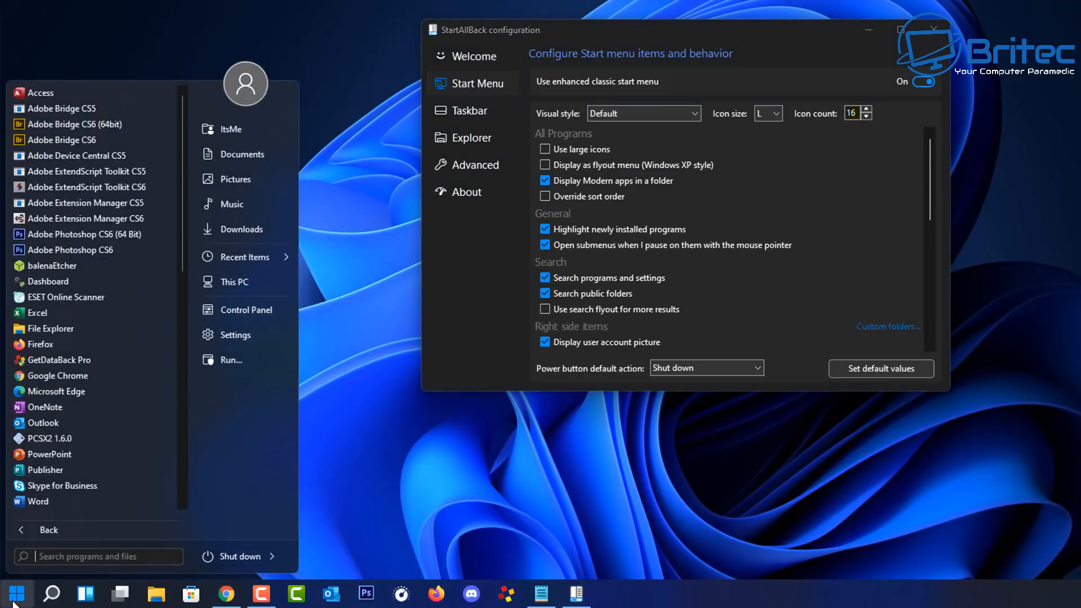
left_click(866, 116)
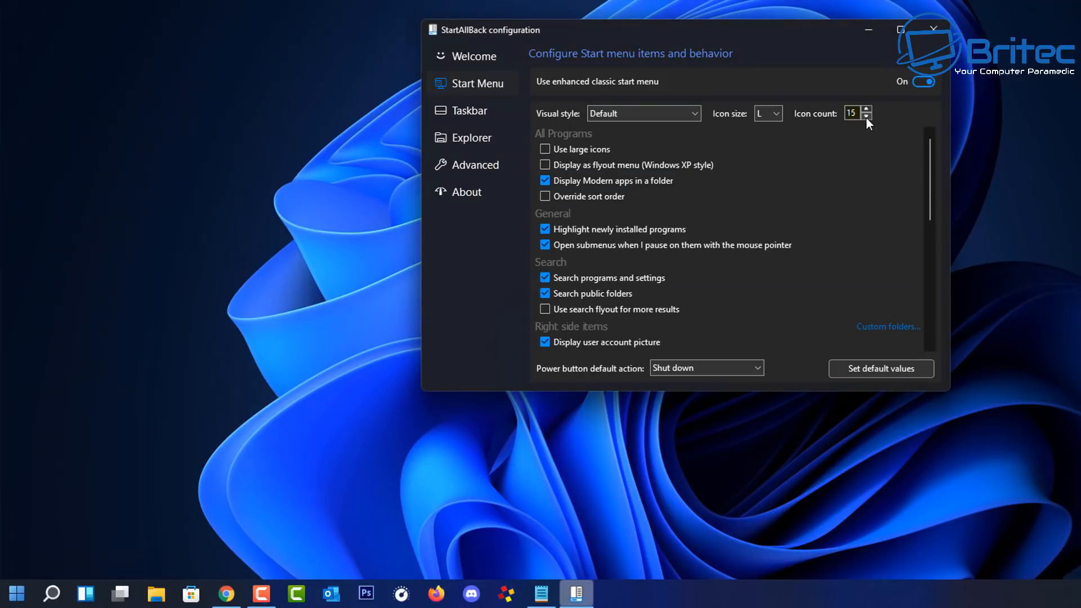
left_click(17, 591)
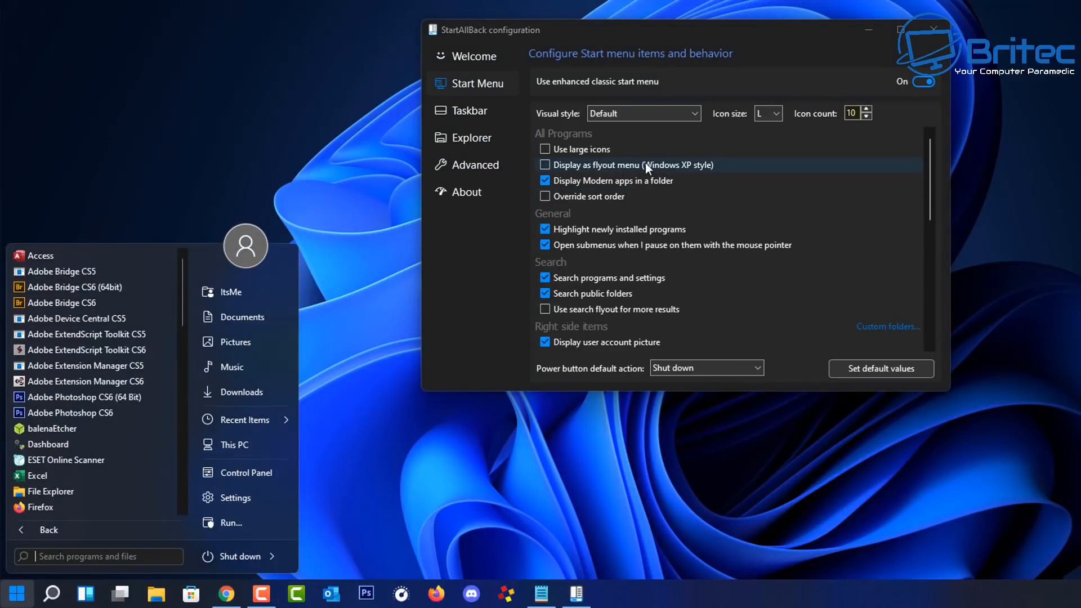
Step: Preview large All Programs icons in Start, turn them back off, then open Custom folders
left_click(544, 149)
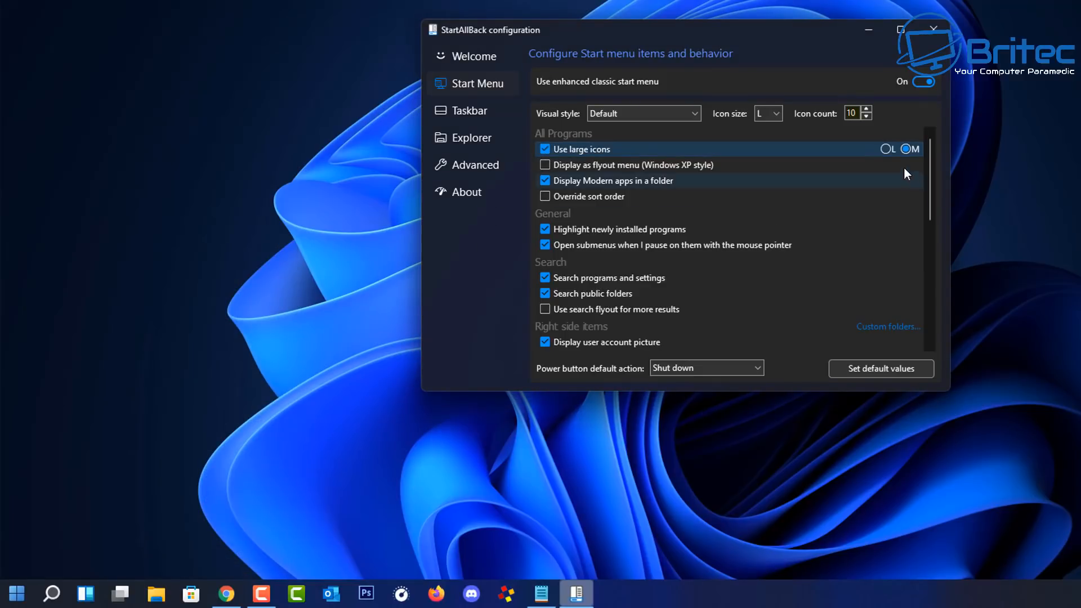
left_click(17, 593)
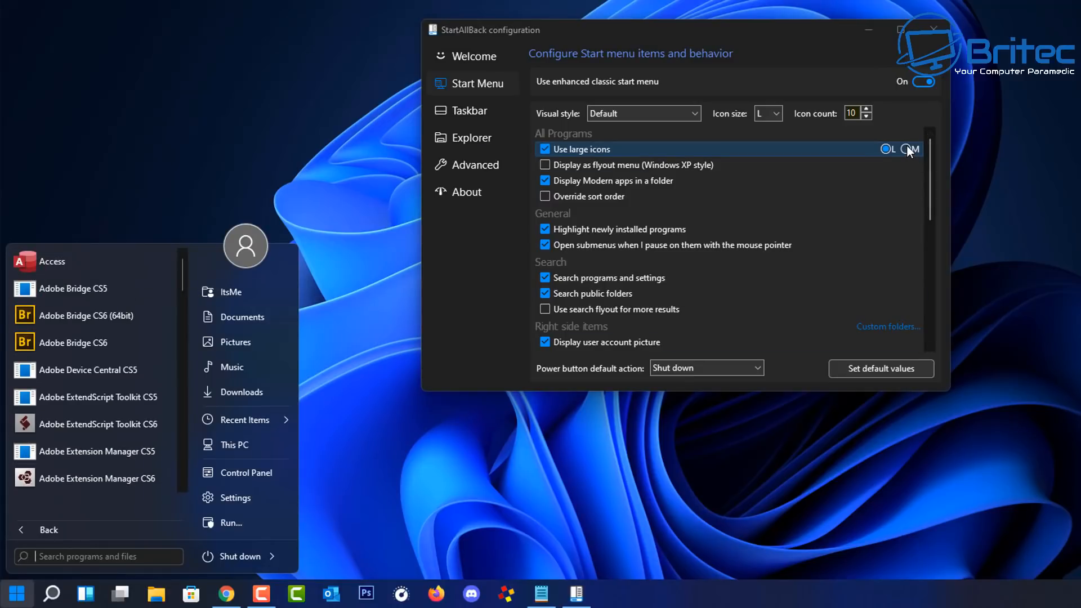
left_click(547, 148)
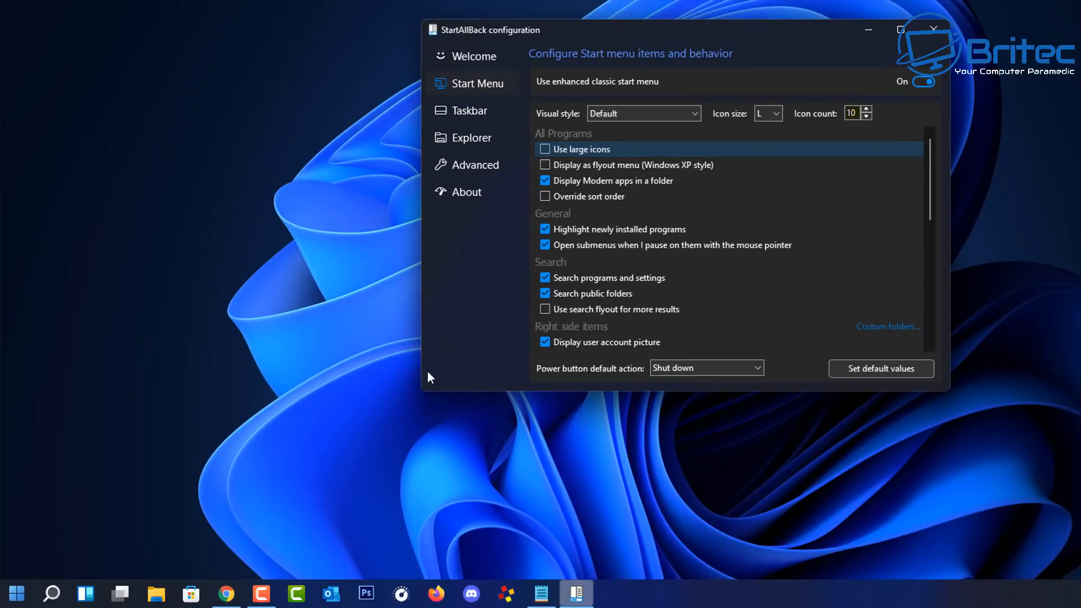
left_click(17, 594)
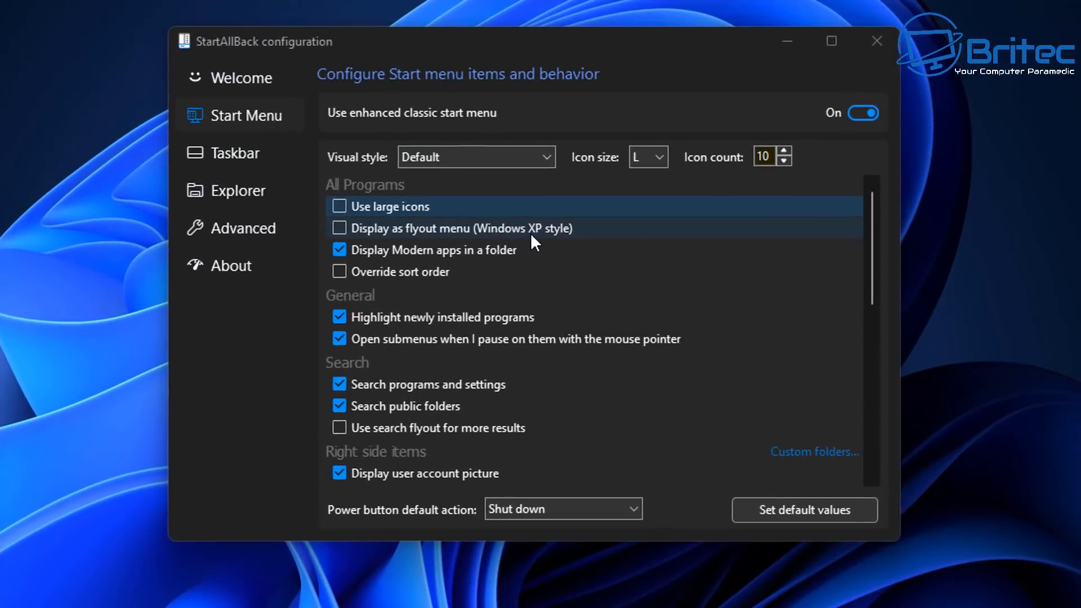
left_click(396, 235)
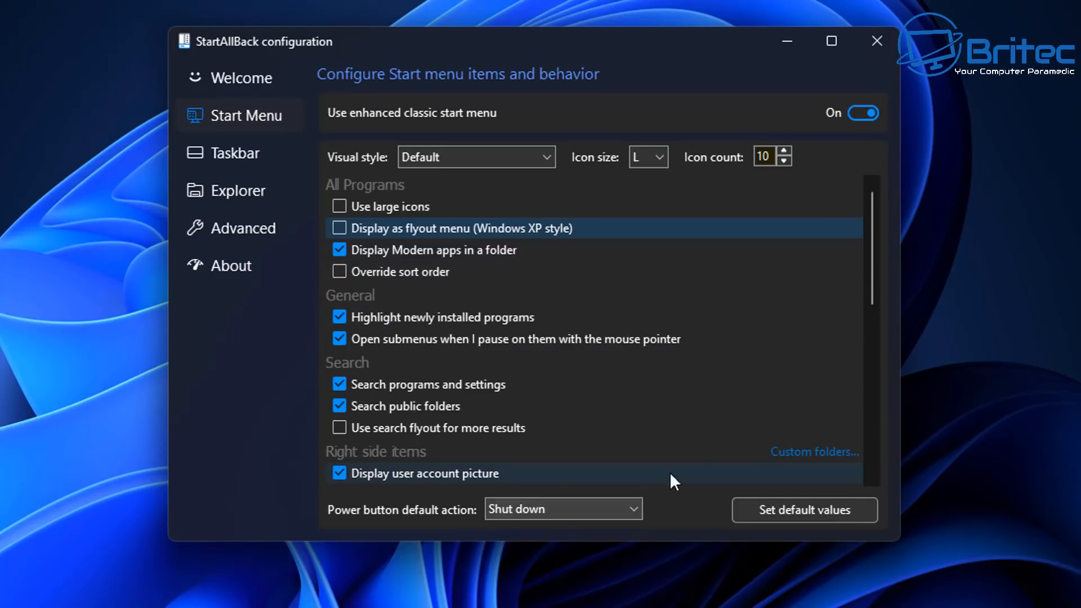
left_click(823, 454)
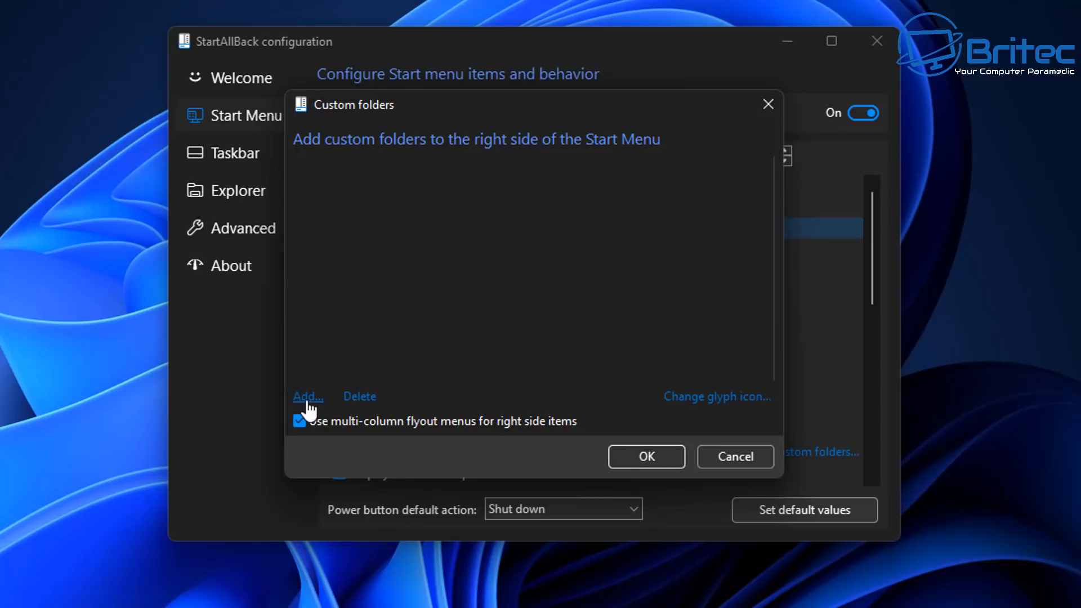
Step: Cancel Custom folders and scroll the Start Menu page to the Right side items options
left_click(728, 454)
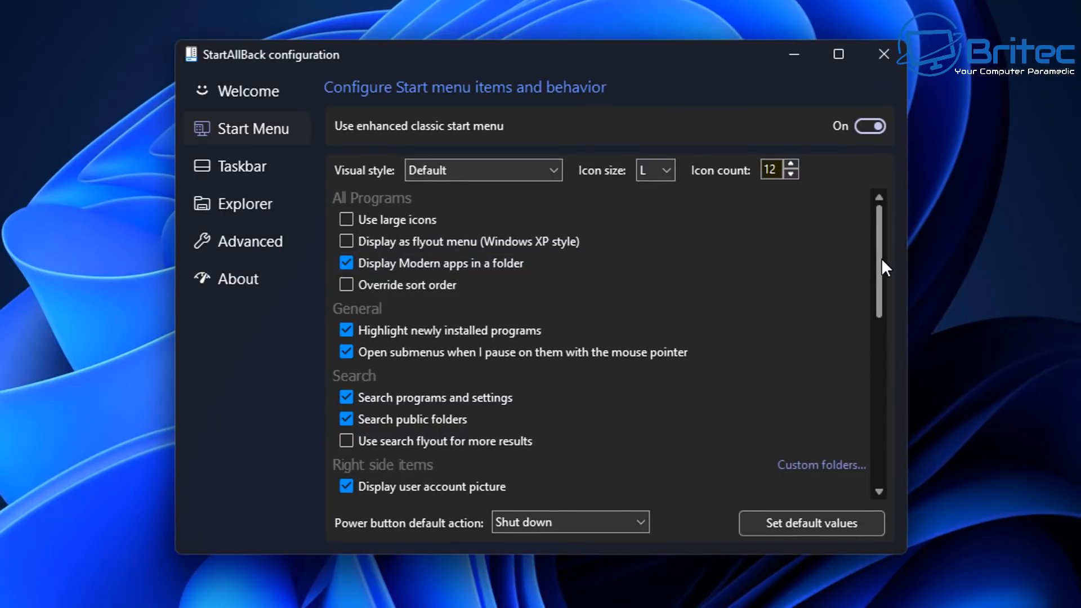
left_click_drag(881, 257, 886, 344)
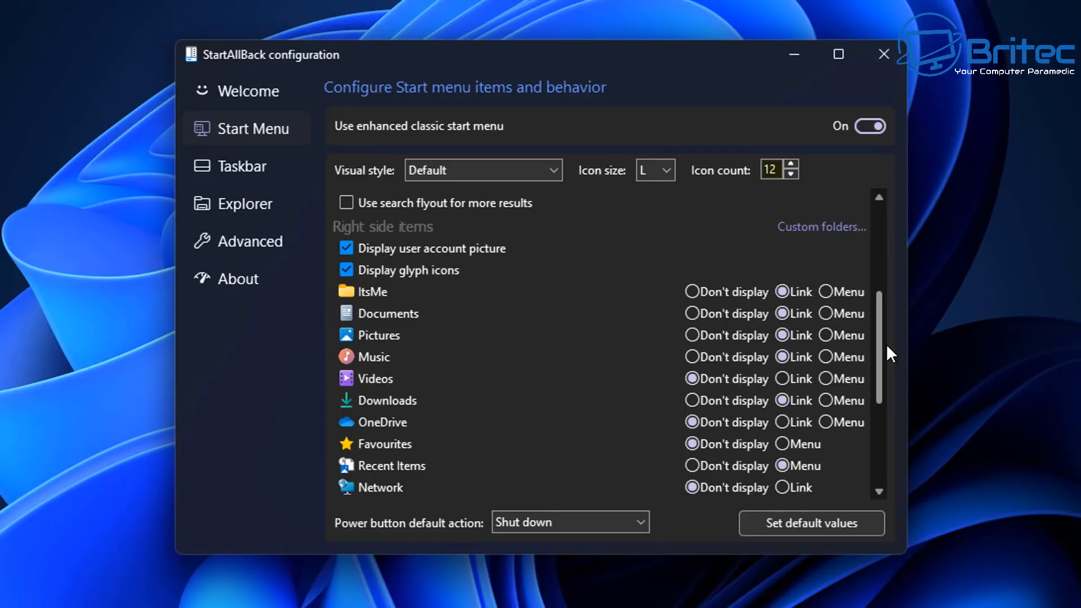
left_click_drag(886, 343, 883, 358)
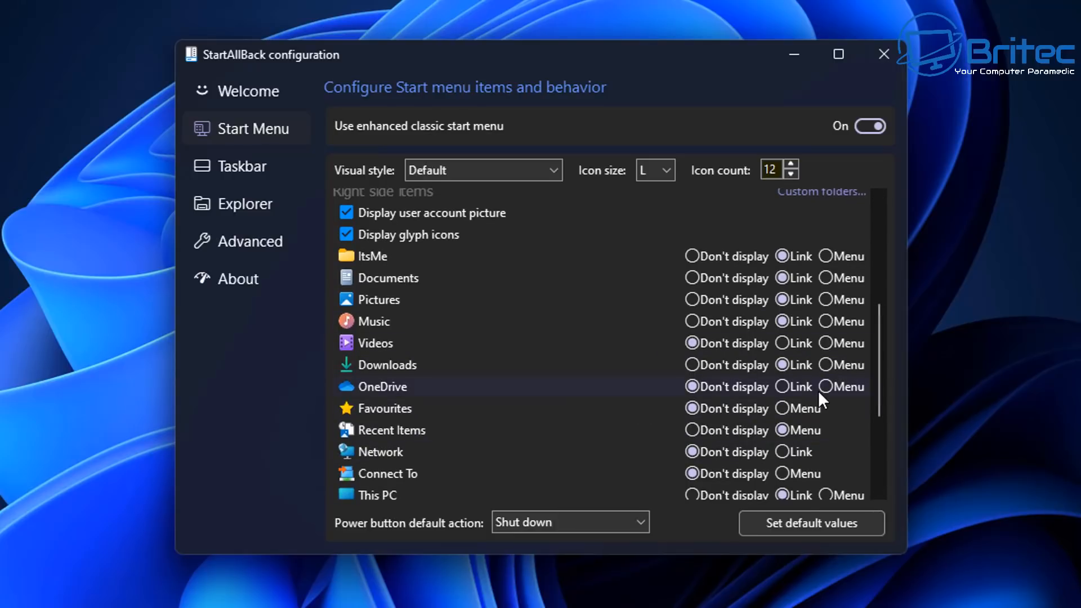
scroll(683, 426, "down", 1)
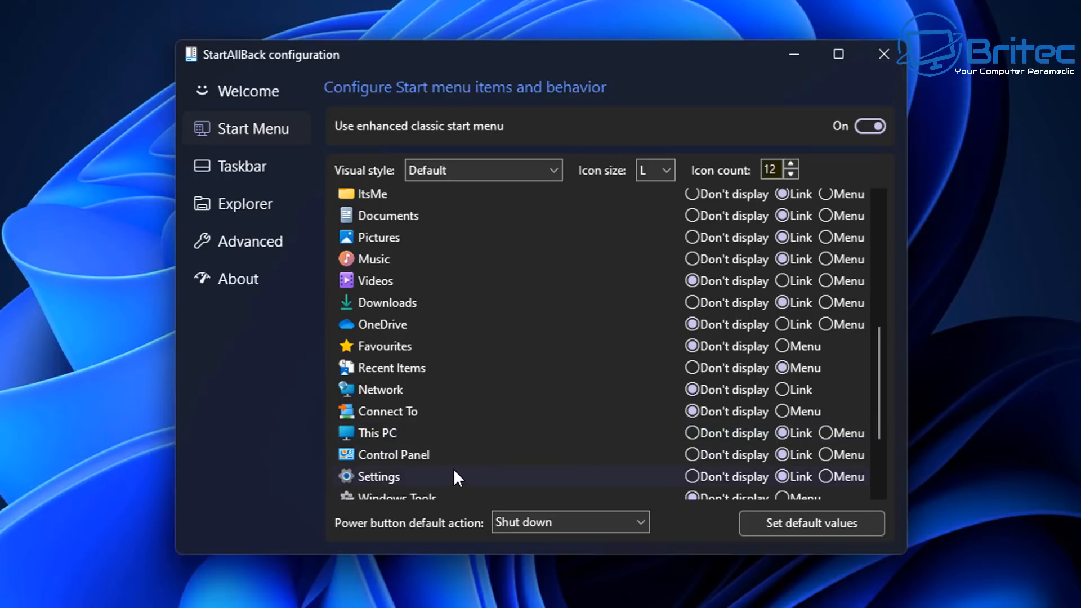
scroll(521, 469, "down", 2)
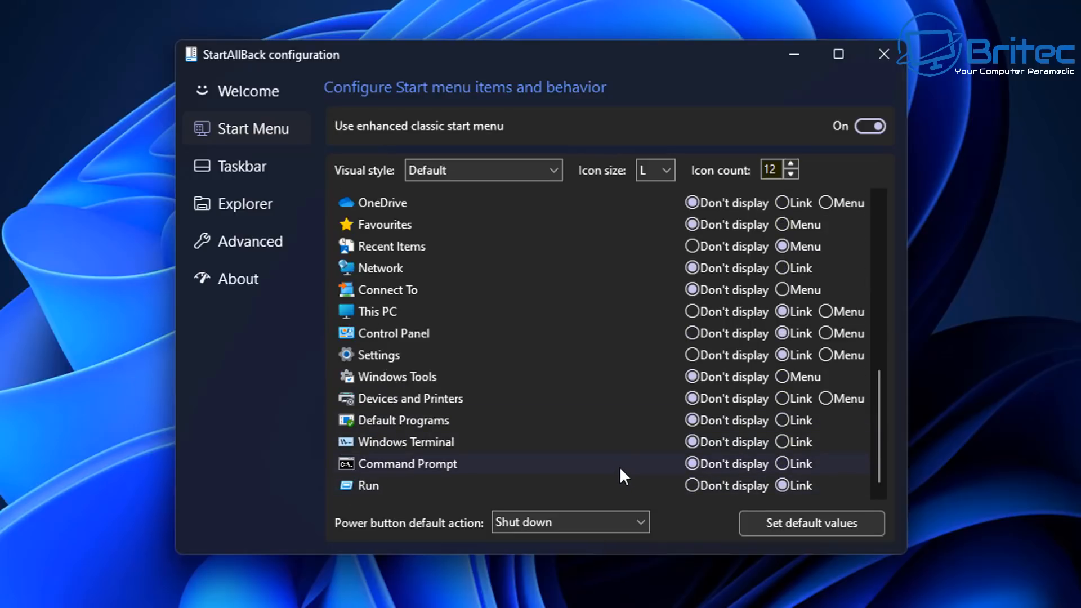
scroll(619, 470, "up", 2)
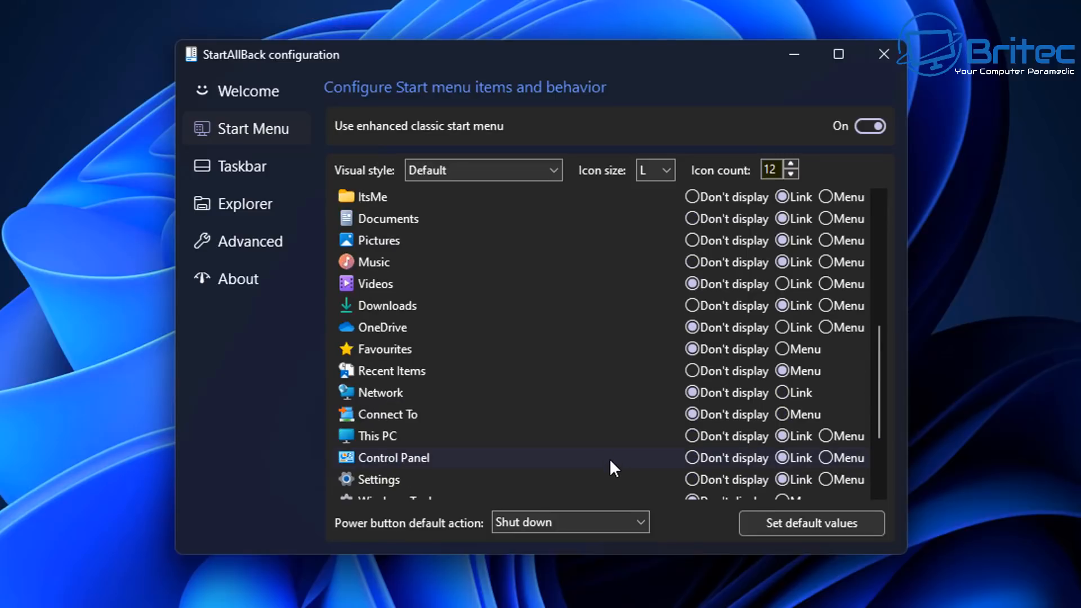
Step: Set the Videos row to Link under Right side items and check it appears in the Start menu
left_click(783, 284)
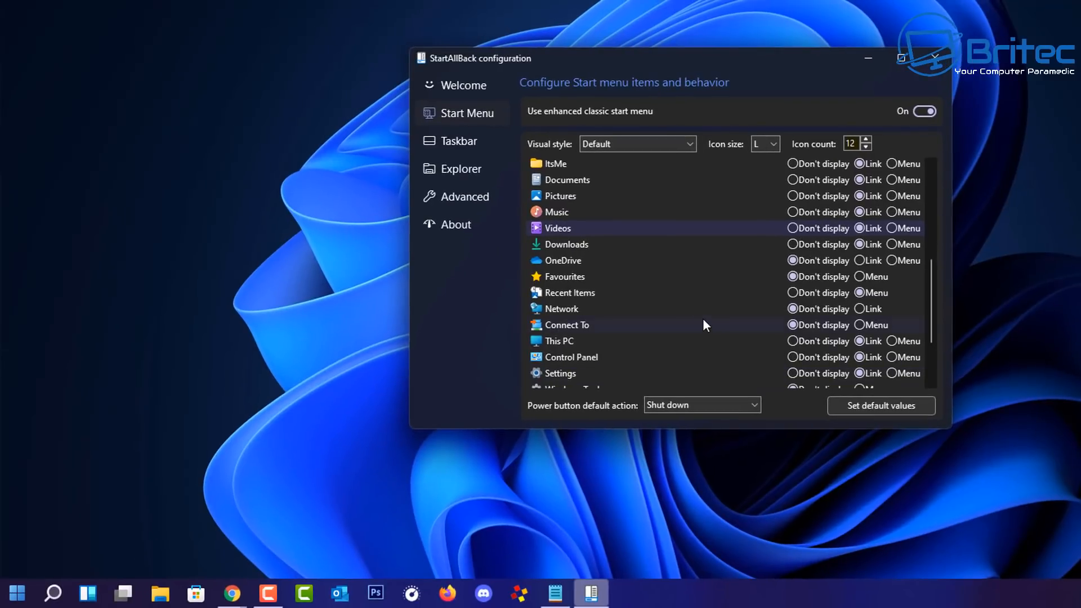
left_click(17, 592)
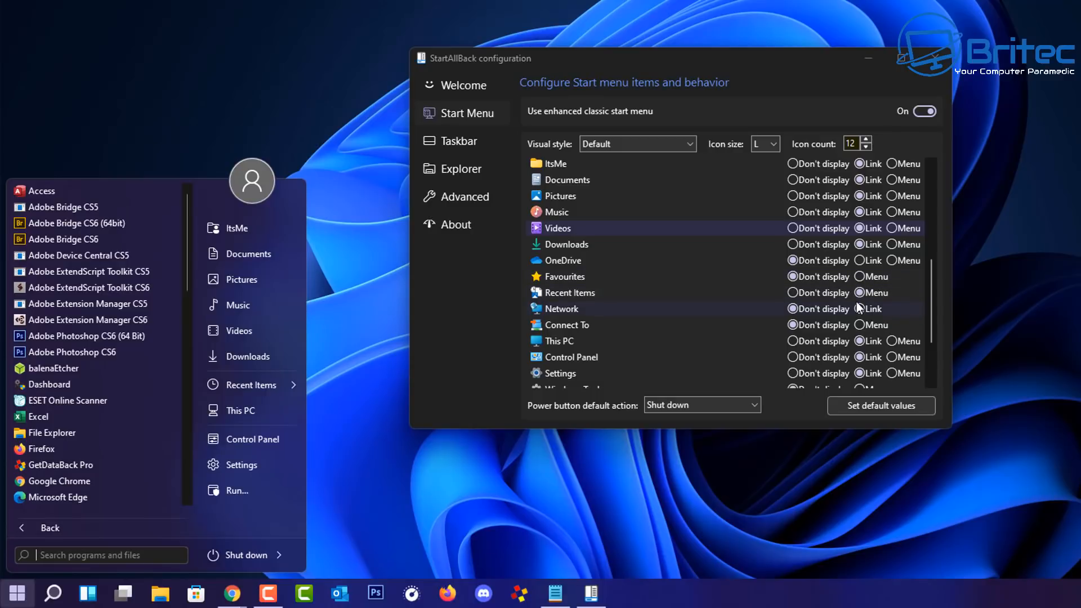
scroll(856, 307, "up", 2)
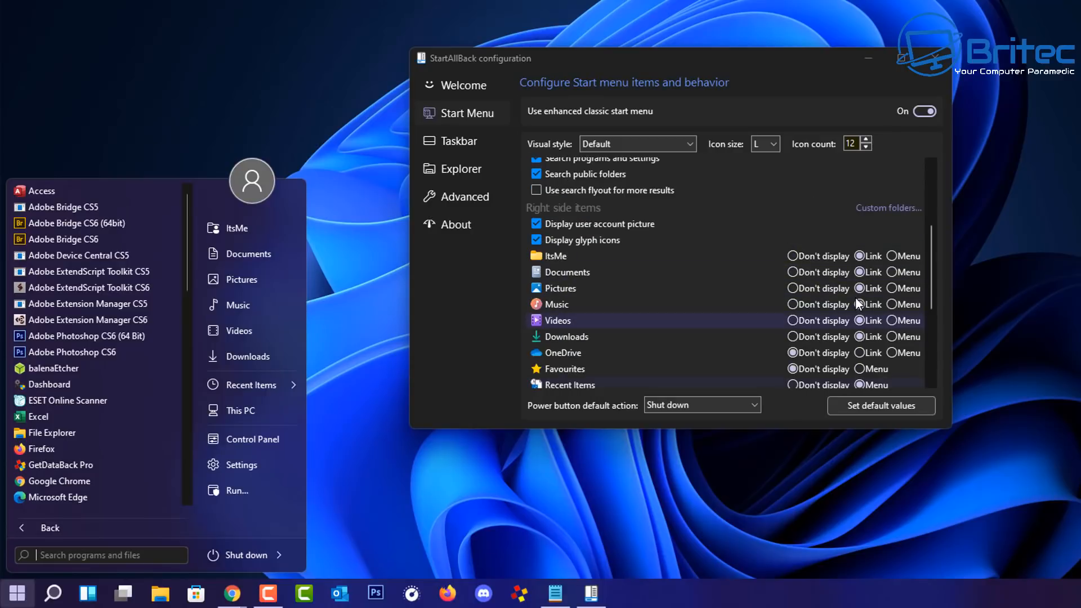
Step: Add the Movies (\\OfficeNAS\Plex2) (Y:) network drive to Custom folders as a Link
left_click(905, 209)
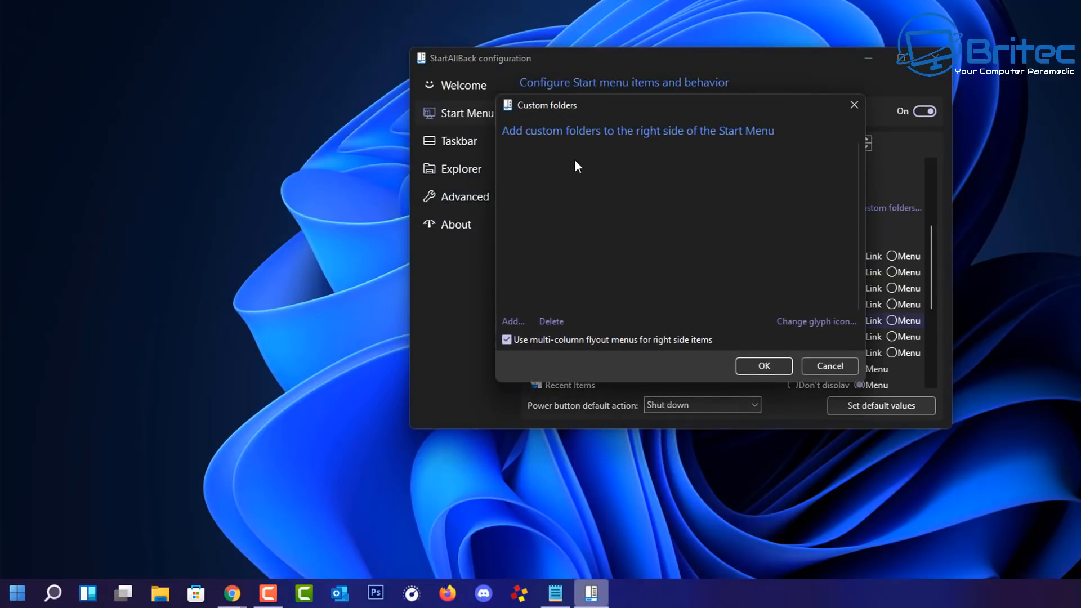
left_click(517, 324)
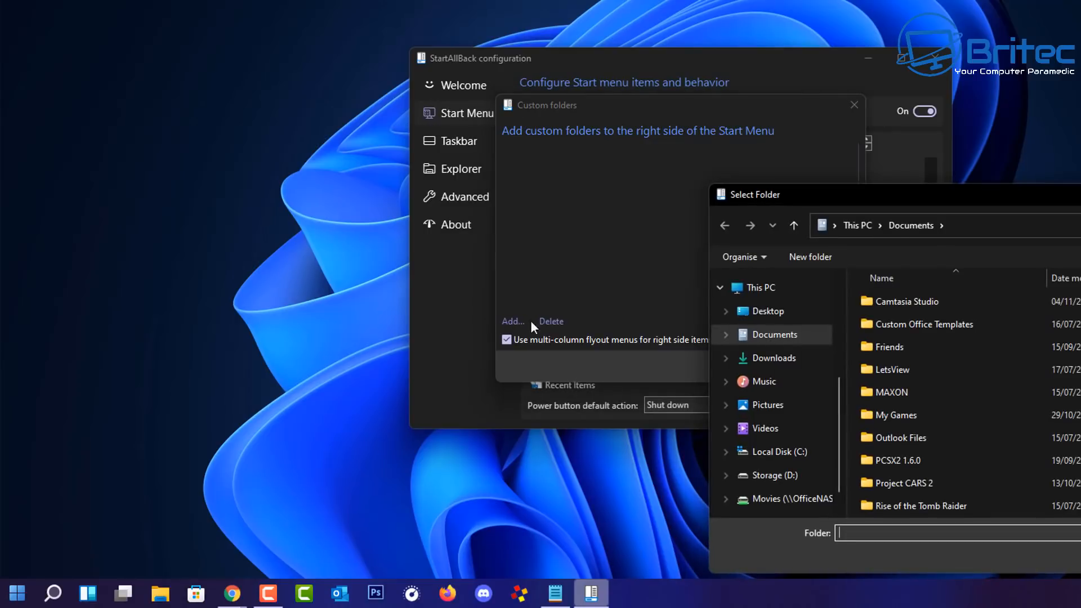
left_click_drag(803, 147, 644, 52)
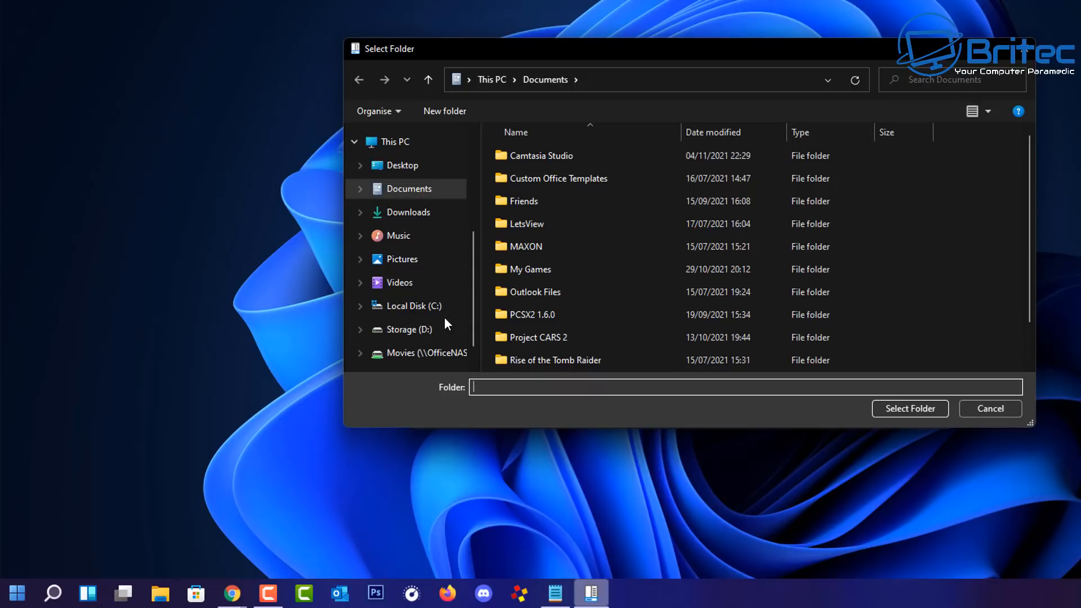
left_click(412, 358)
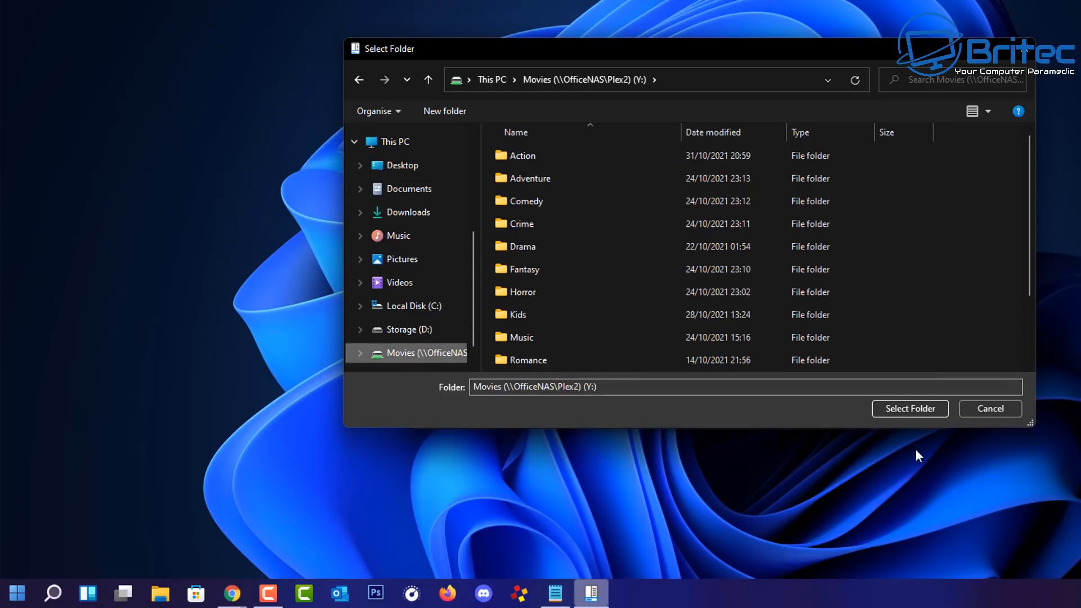
left_click(907, 409)
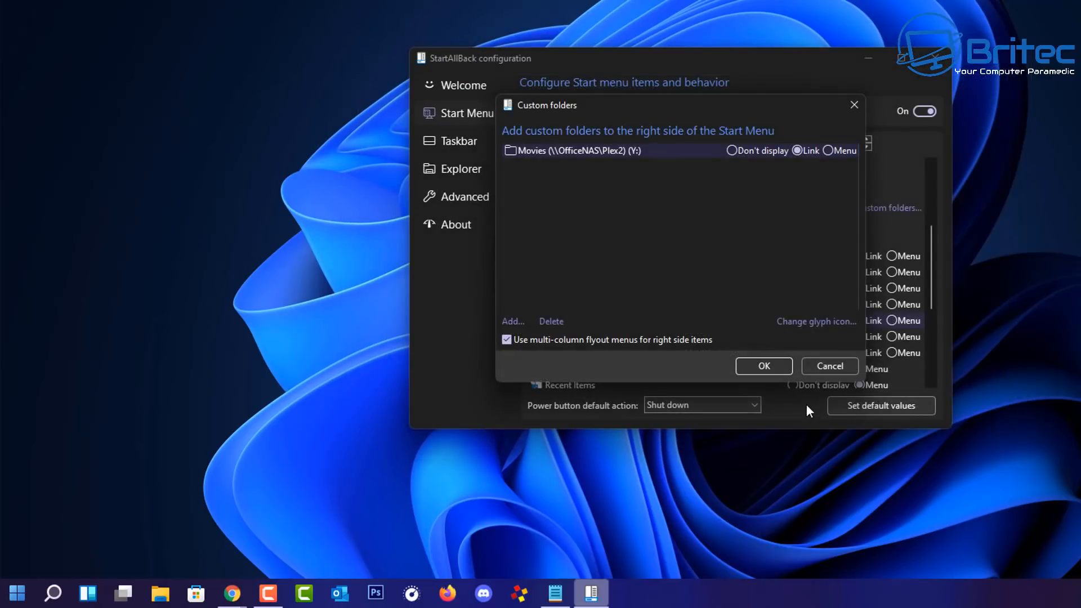
left_click(767, 365)
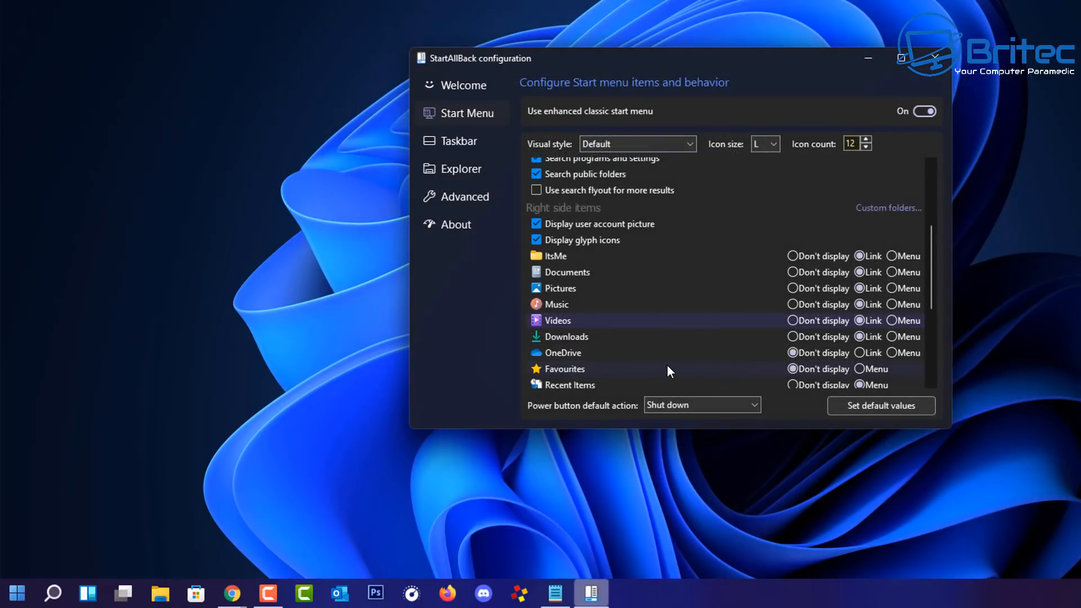
scroll(877, 342, "down", 4)
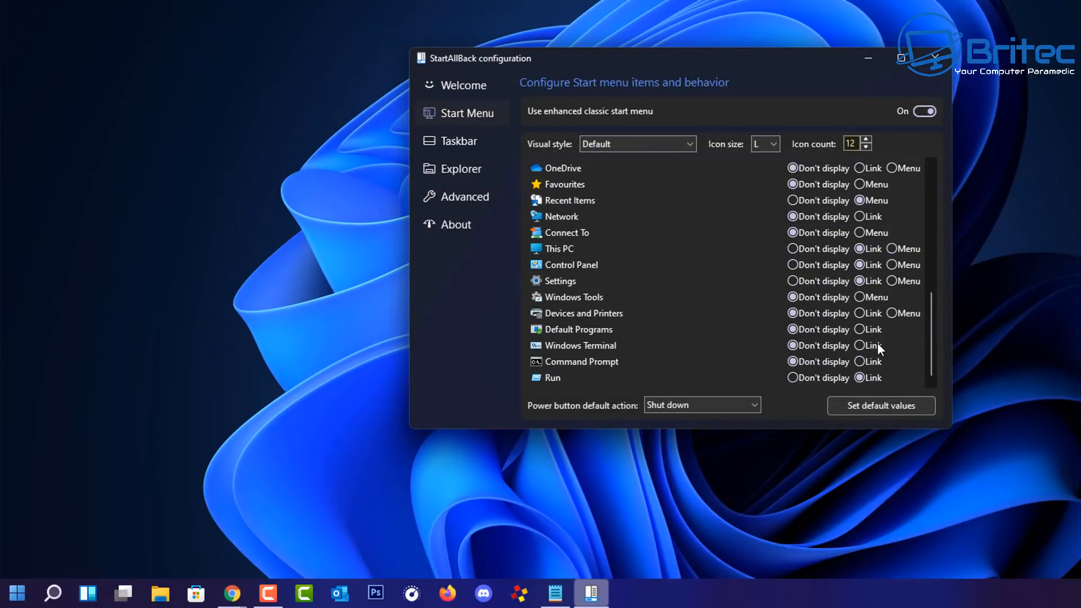
scroll(876, 343, "up", 3)
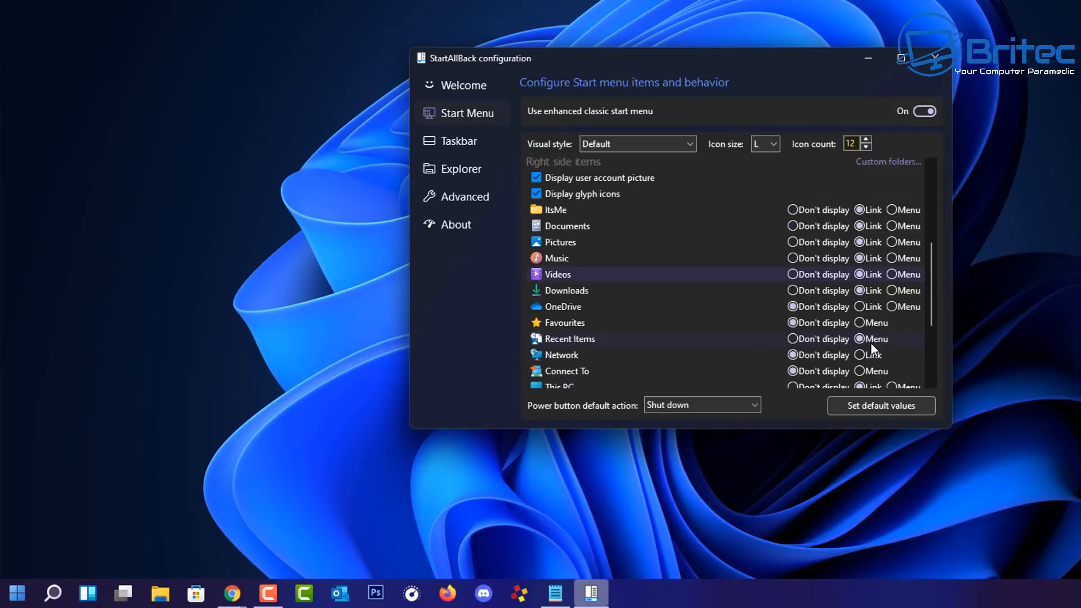
scroll(869, 343, "up", 1)
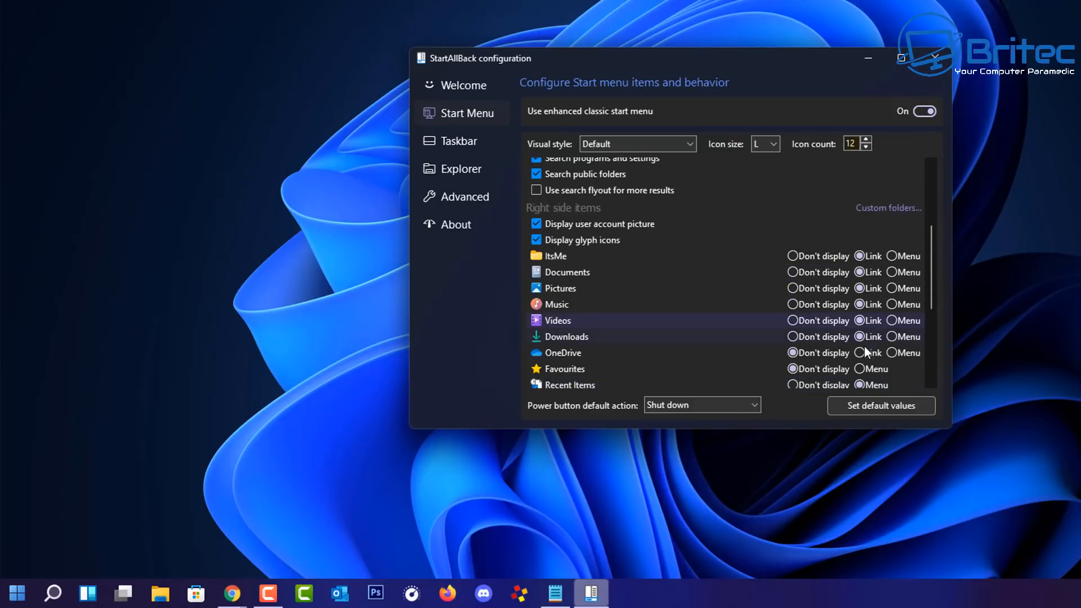
Step: Open the Movies folder from the Start menu to check it, then close it
left_click(19, 597)
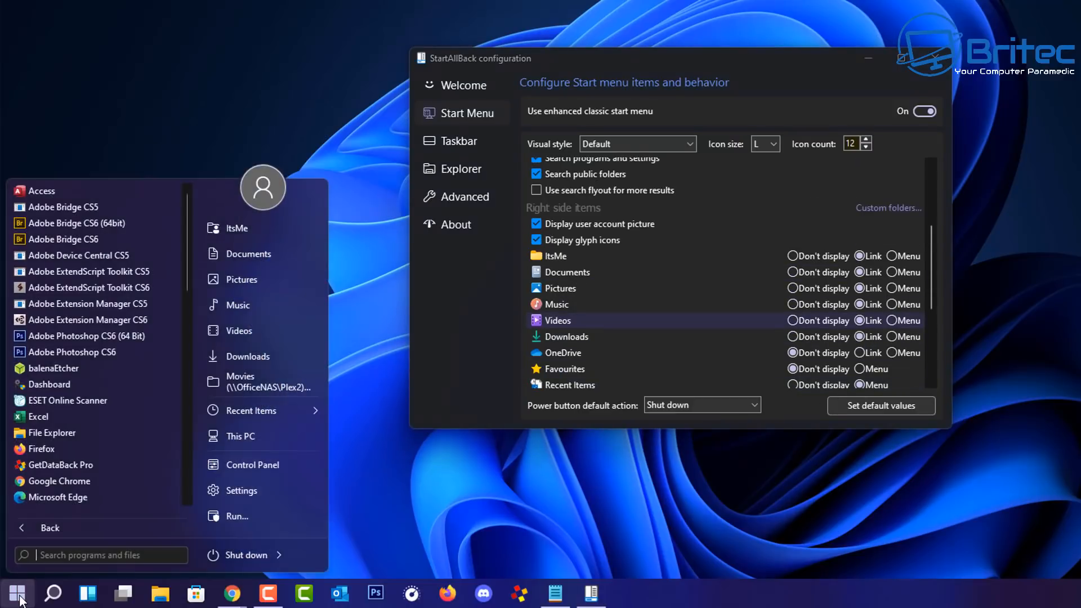
left_click(272, 380)
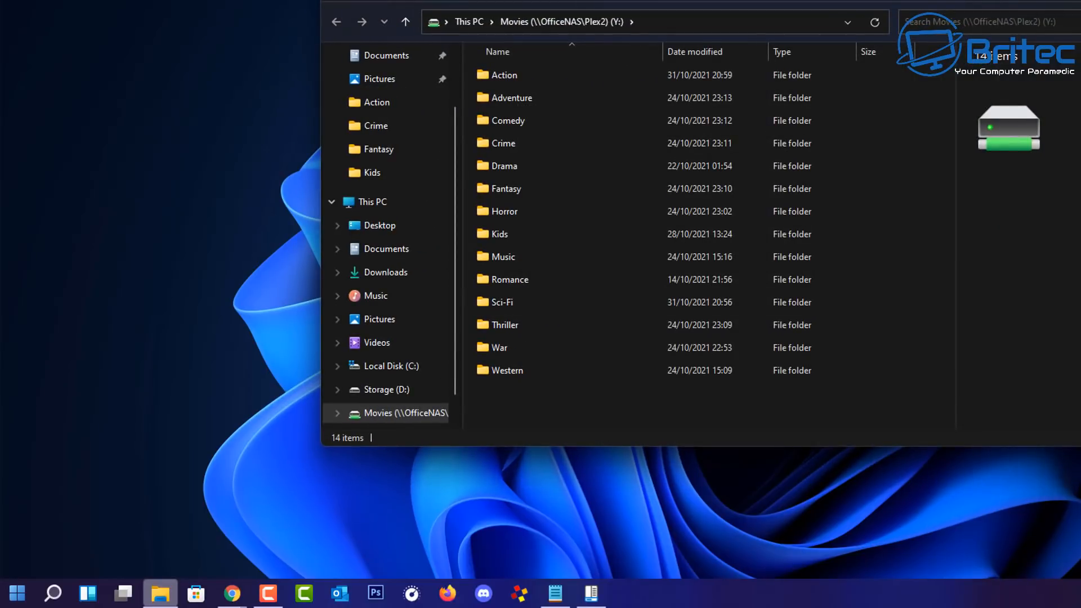
key("alt+F4")
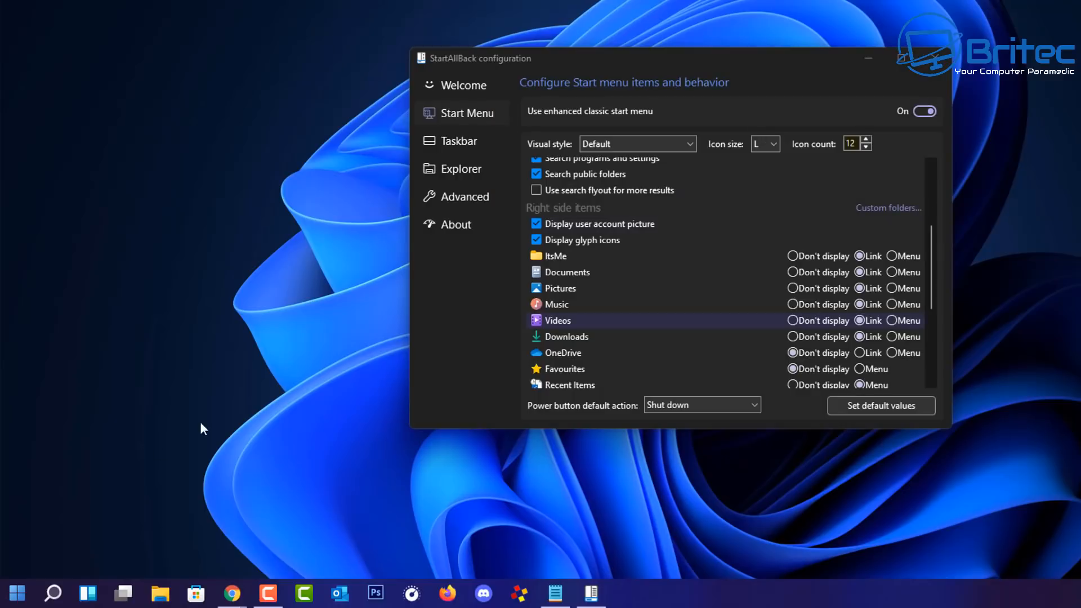
left_click(23, 596)
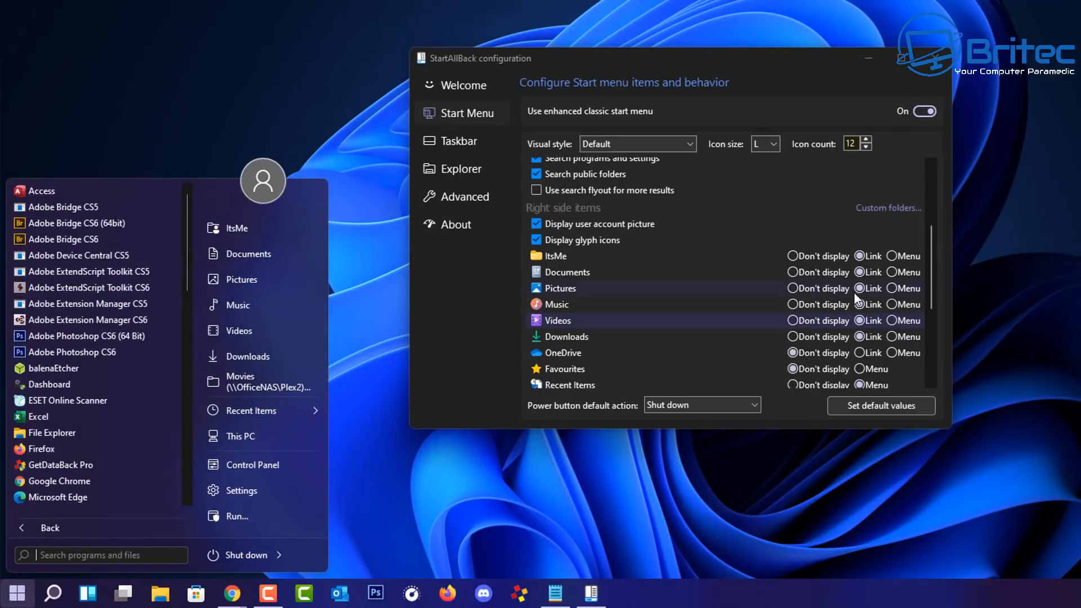
Step: Try Don't display, Menu and Link for Movies, then delete its custom folder entry
left_click(898, 209)
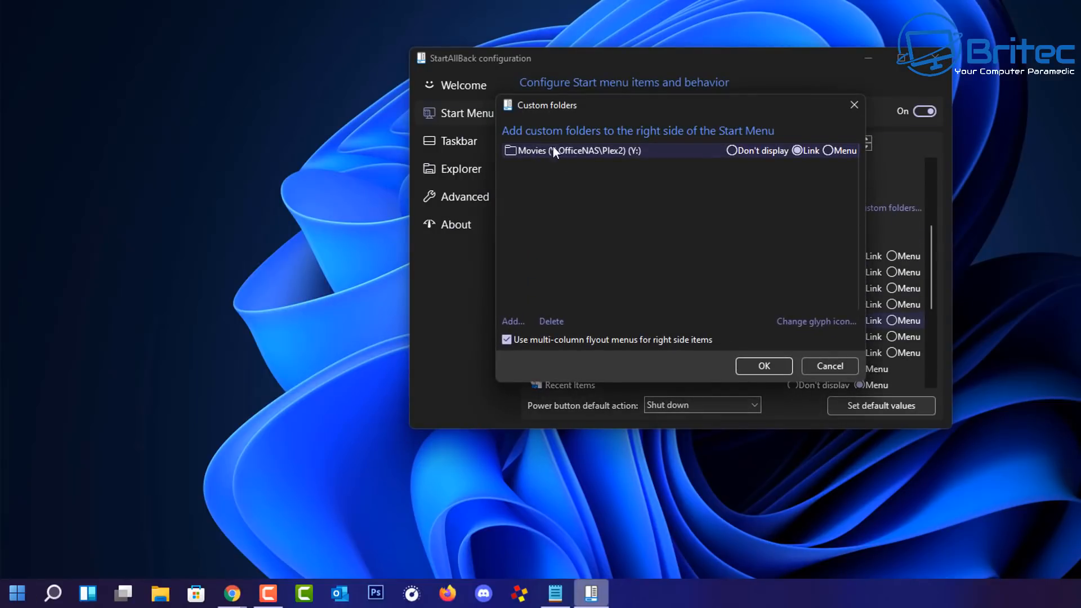
left_click(733, 150)
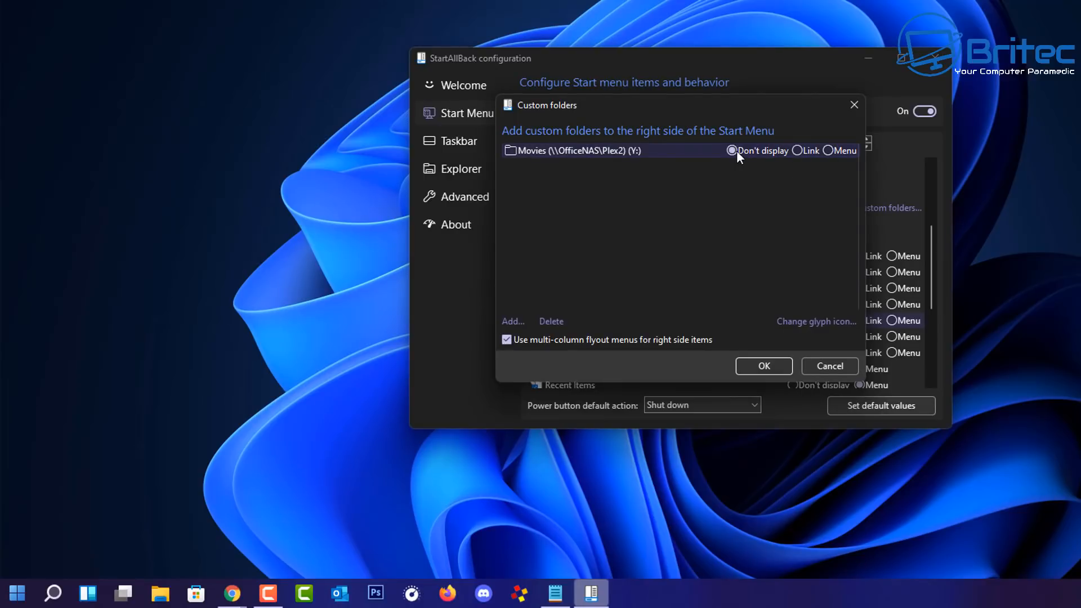
left_click(828, 151)
left_click(811, 150)
left_click(550, 326)
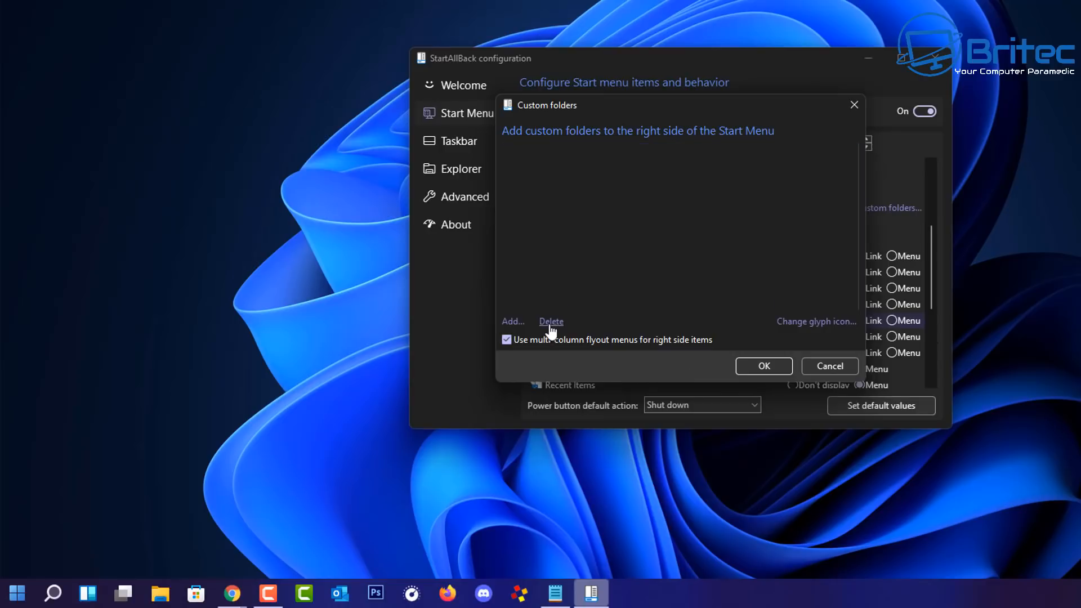
left_click(765, 365)
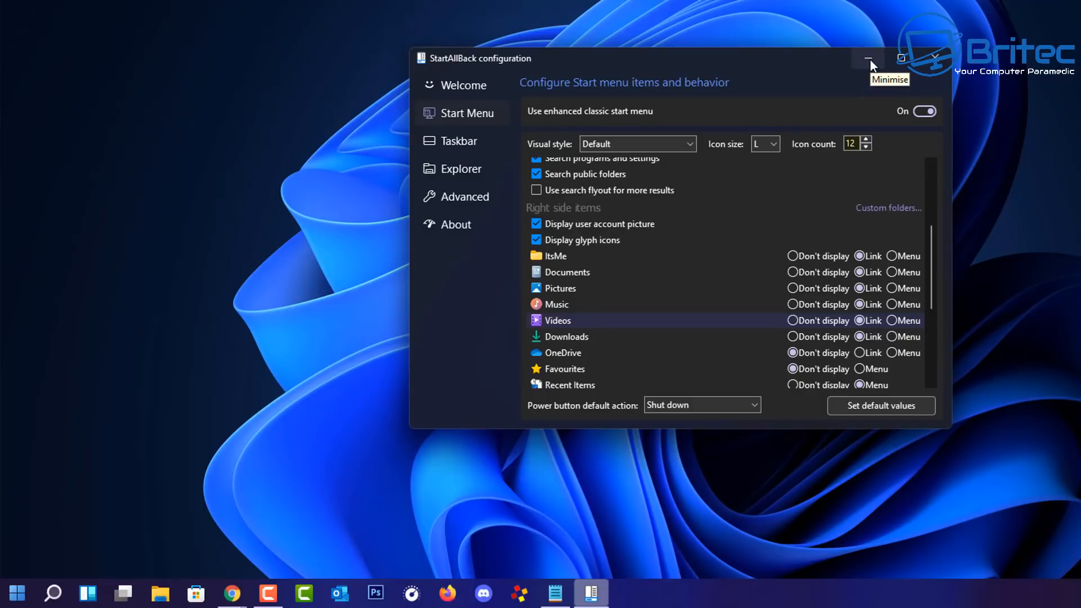
left_click(17, 592)
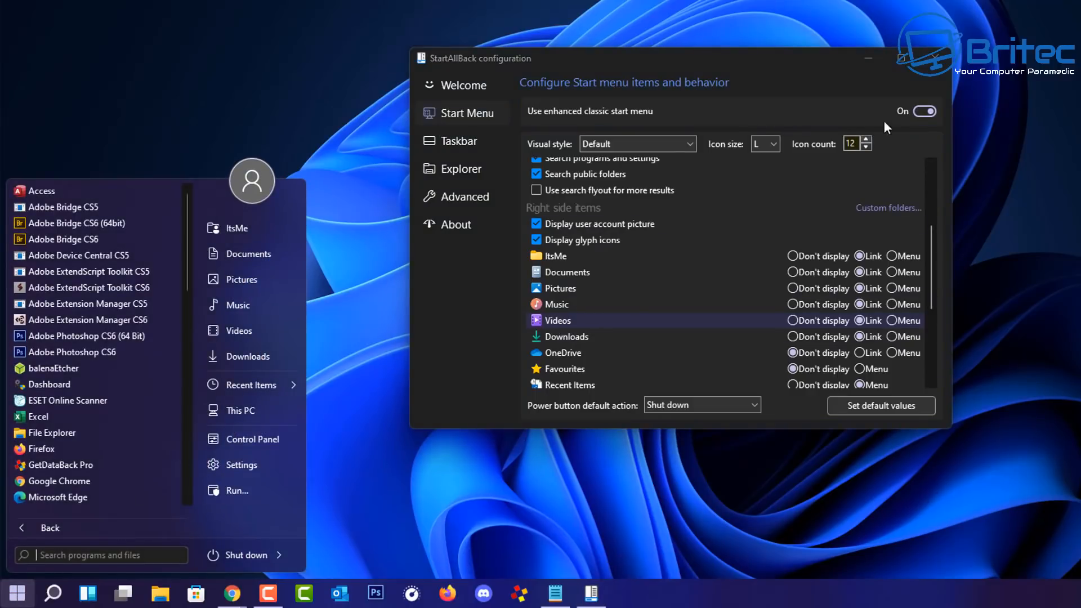
left_click(935, 59)
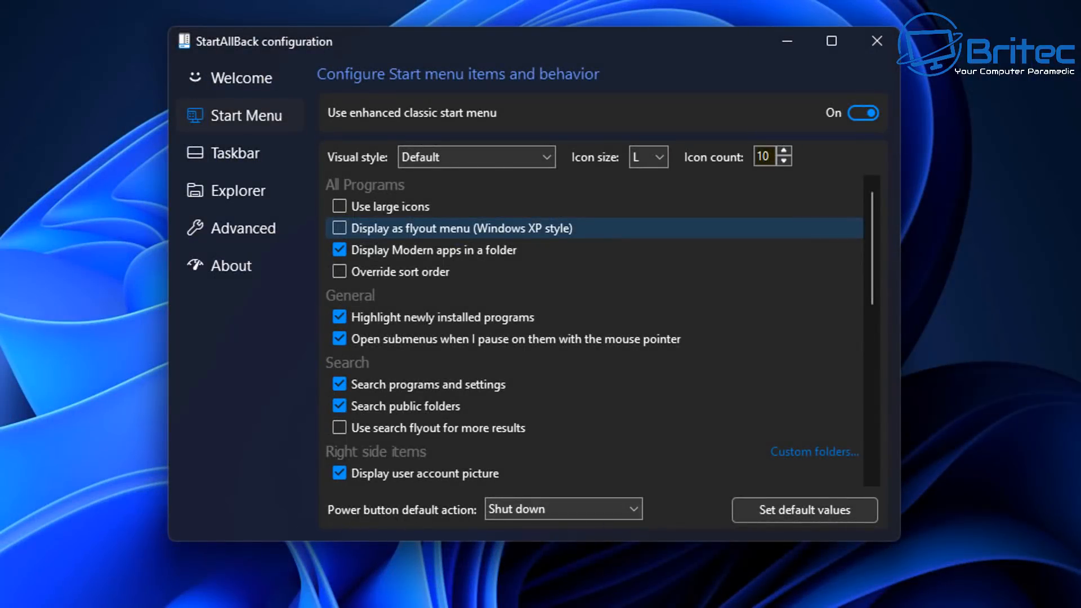
left_click(596, 507)
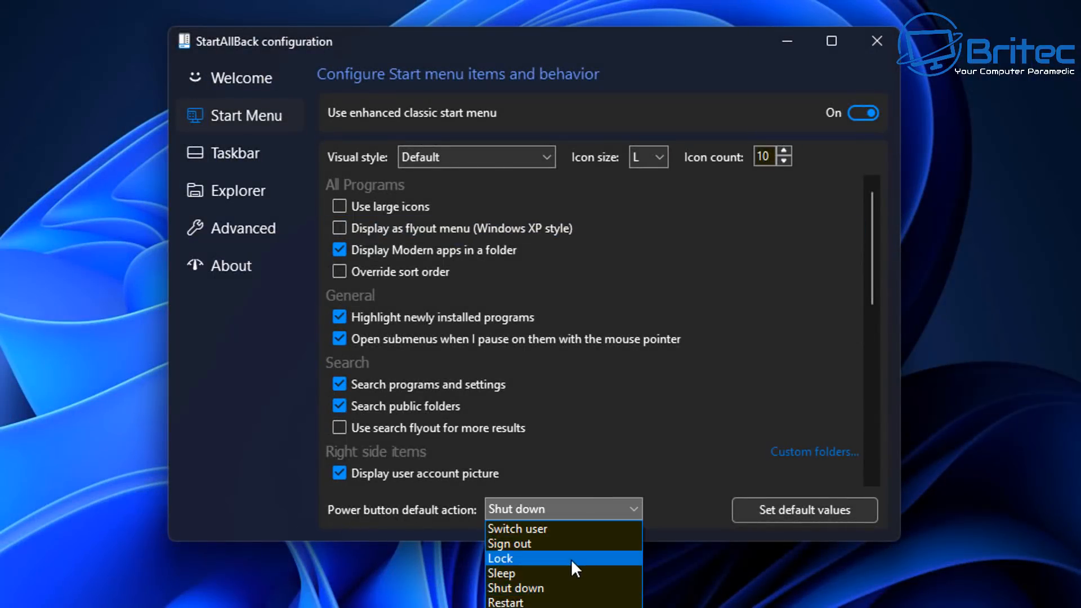
left_click(294, 508)
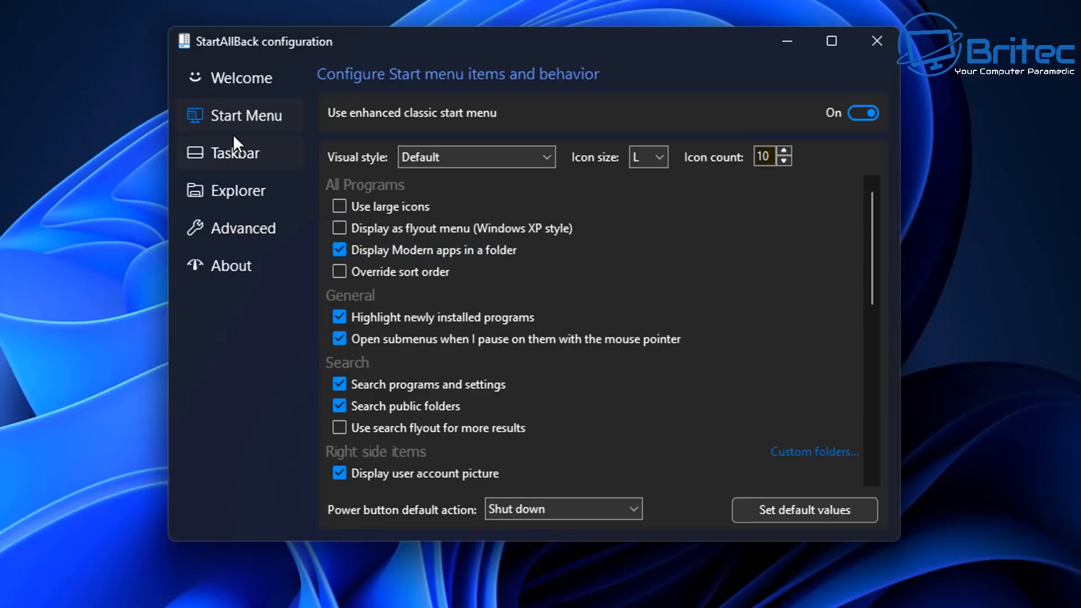
Step: Show the Taskbar page, keeping Default visual style and Windows 11 flyouts for corner icons
left_click(235, 152)
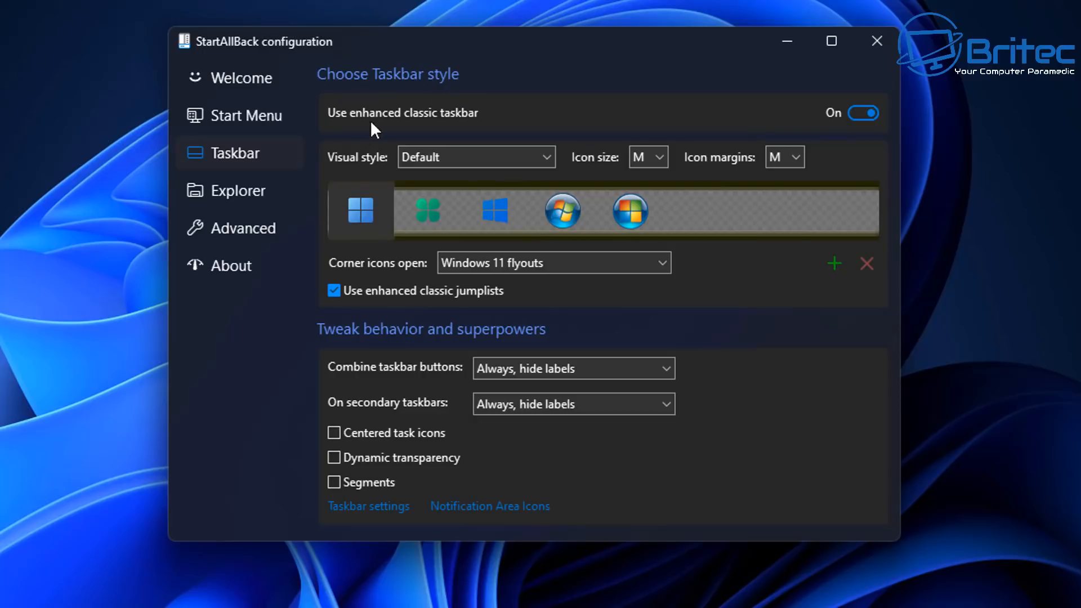
left_click(547, 153)
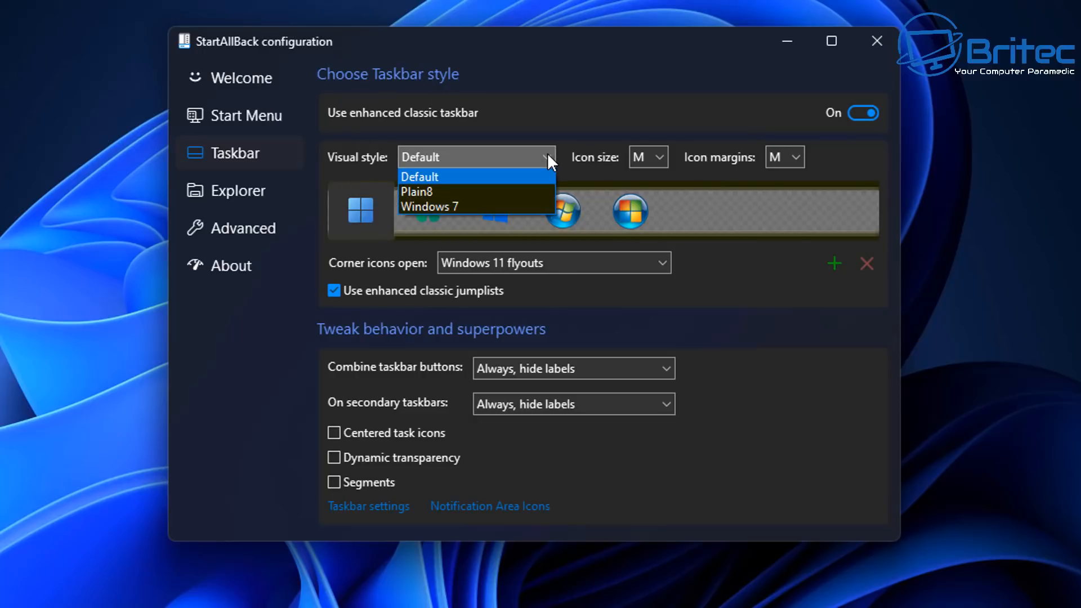
left_click(547, 153)
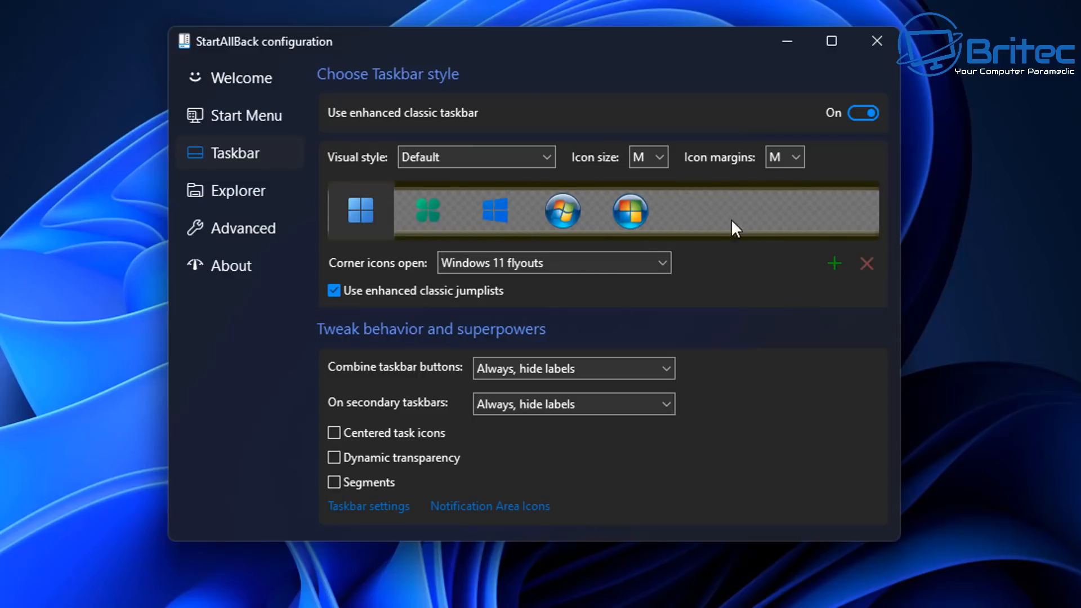
left_click(617, 262)
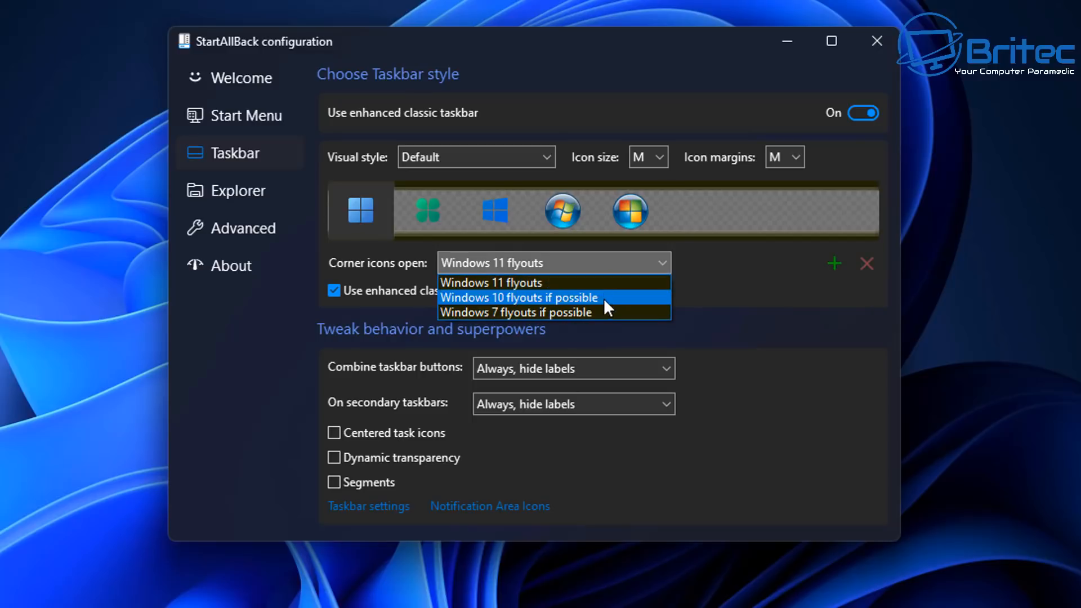
left_click(596, 259)
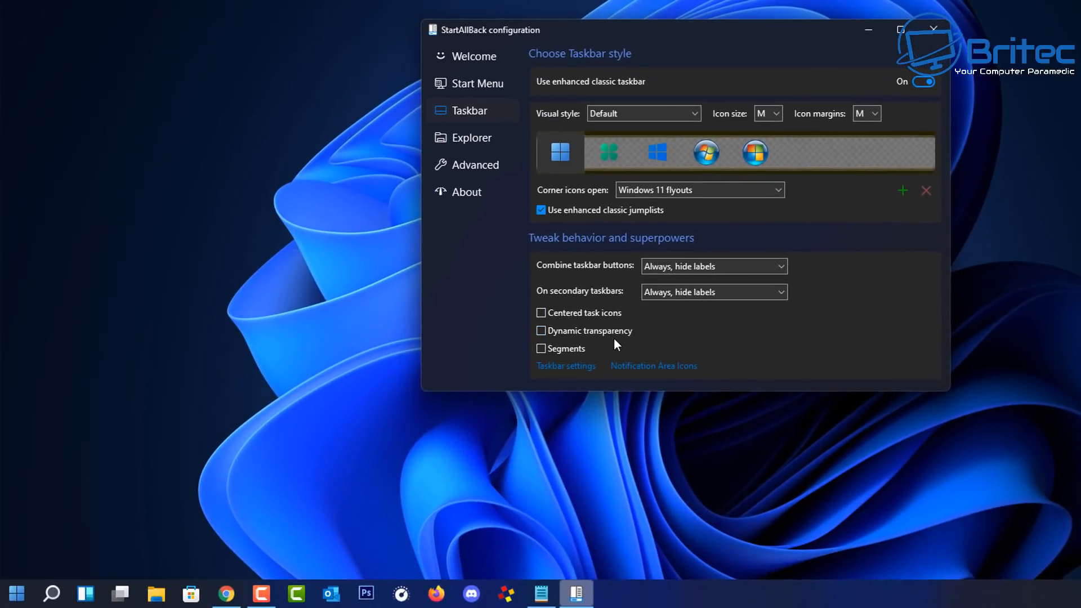
Step: Turn off Dynamic transparency for the taskbar
left_click(541, 331)
left_click(542, 331)
left_click(542, 331)
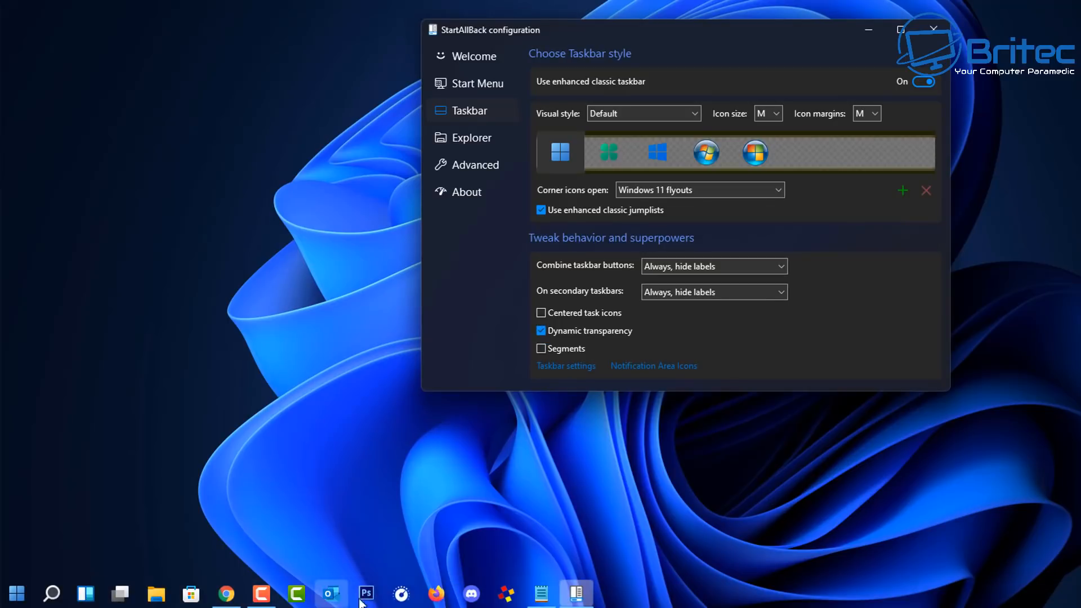
left_click(543, 330)
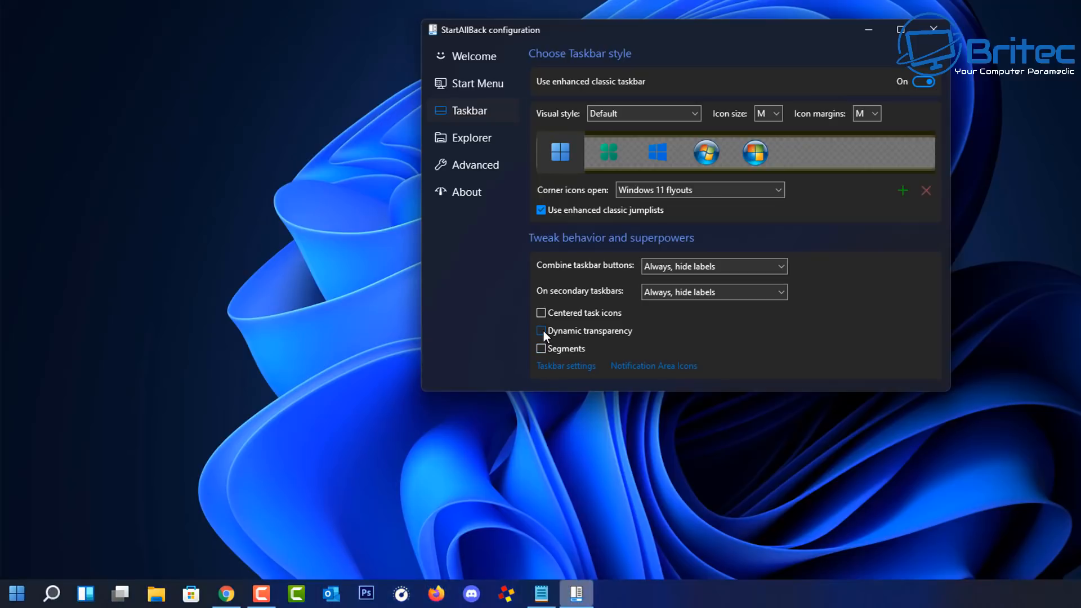
left_click(543, 330)
left_click_drag(677, 28, 655, 69)
left_click(519, 373)
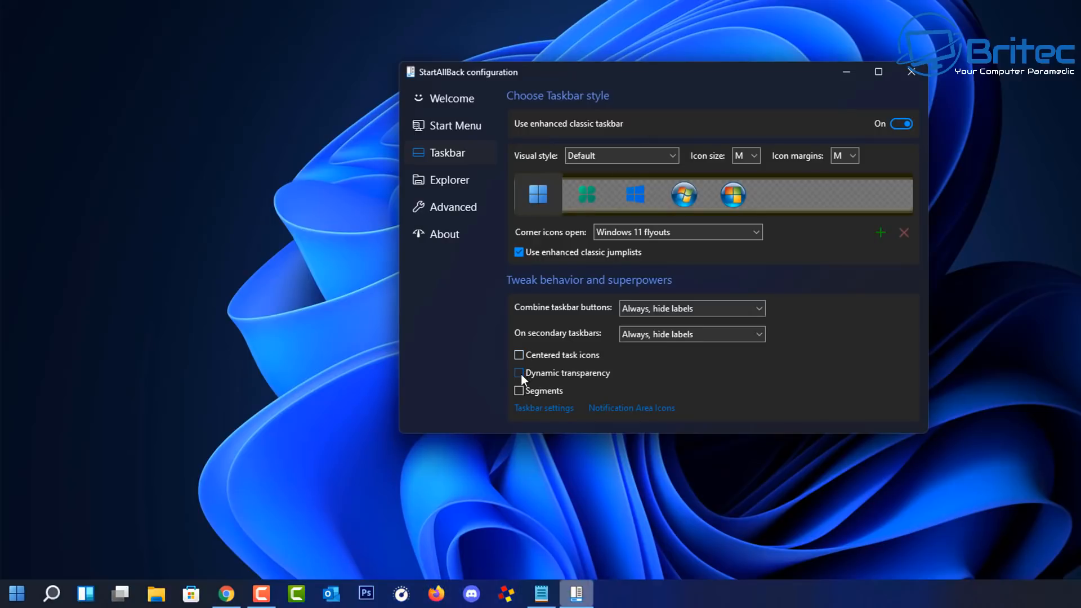
Step: Turn taskbar Segments on and back off, then go to Windows' Taskbar settings
left_click(519, 392)
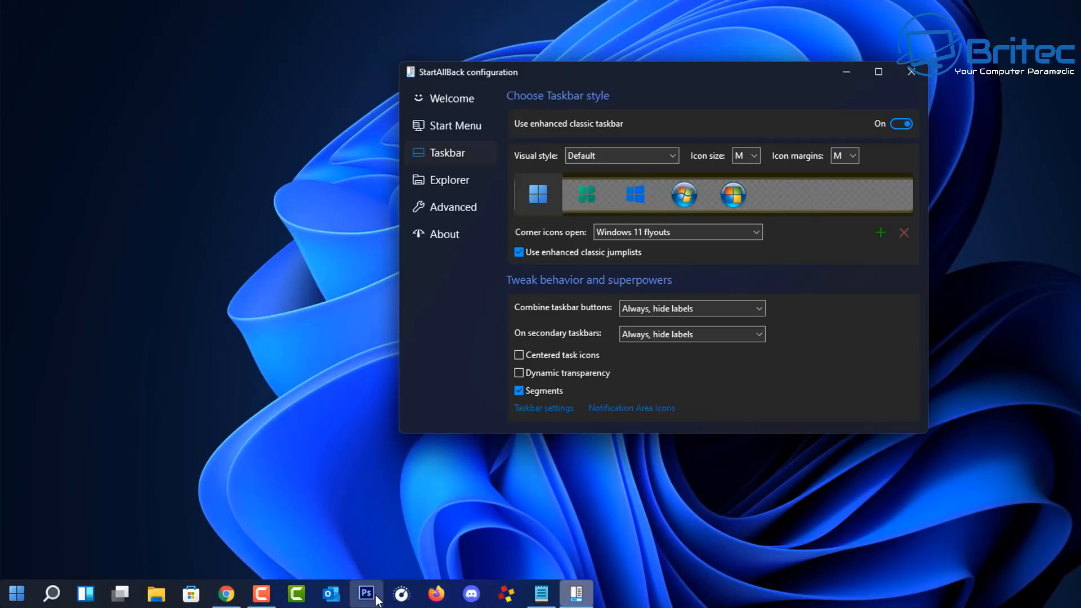
left_click(519, 391)
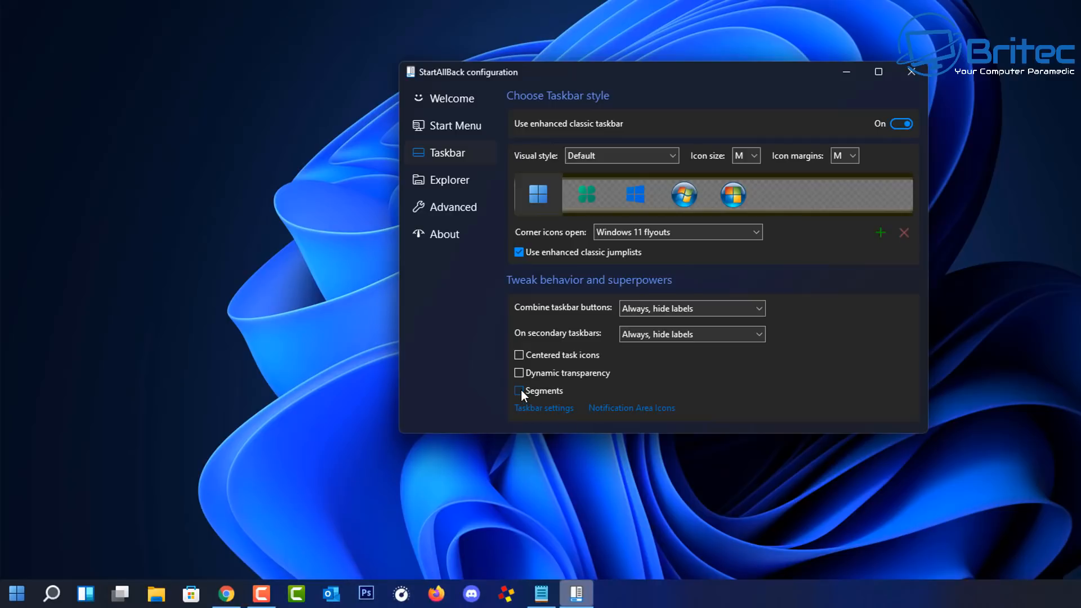
left_click(550, 411)
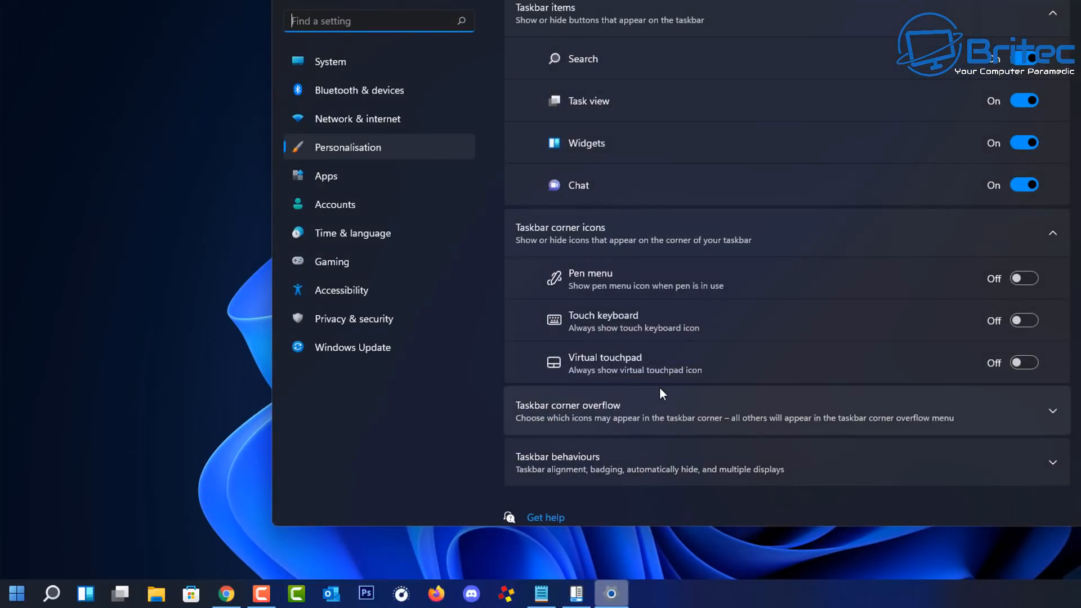
Step: Scroll through the taskbar items and corner icons on Settings' Personalisation > Taskbar page
scroll(658, 394, "down", 1)
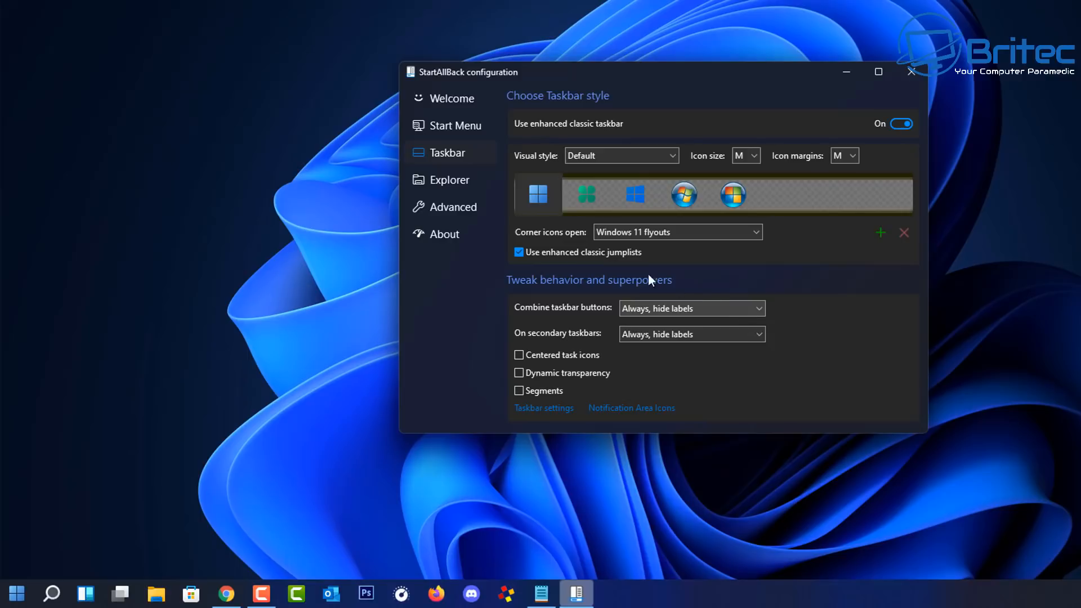
Step: Show the Explorer style options and view This PC in its current style
left_click(449, 181)
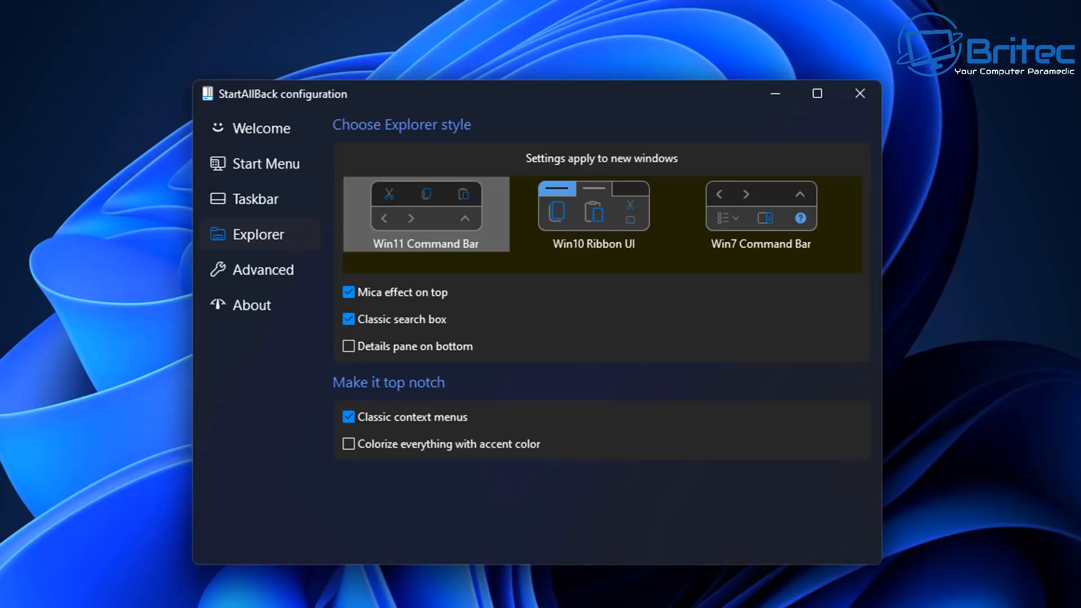
left_click(451, 606)
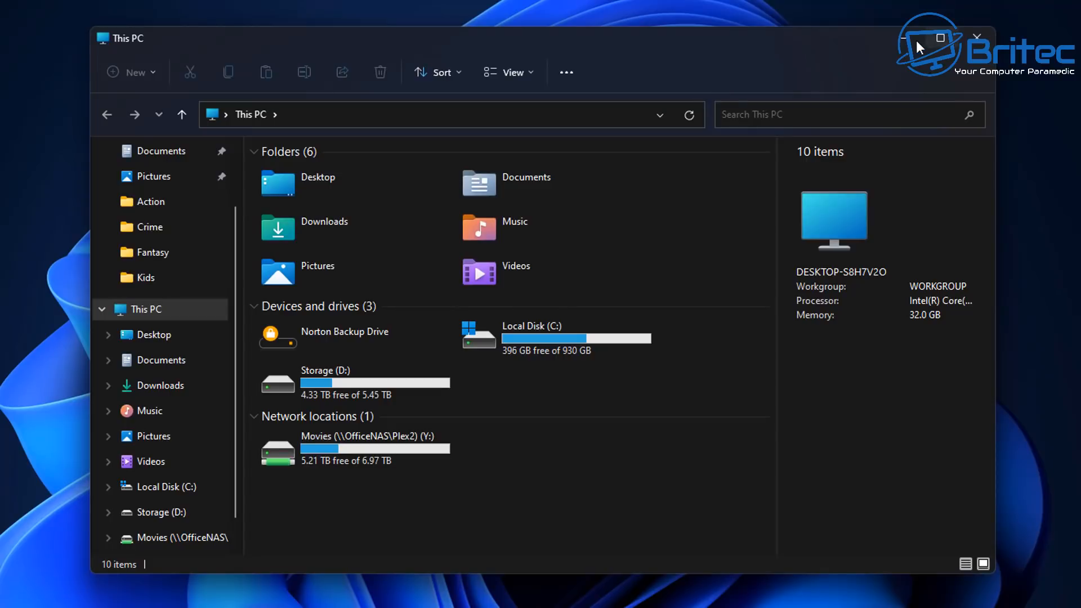
left_click(911, 42)
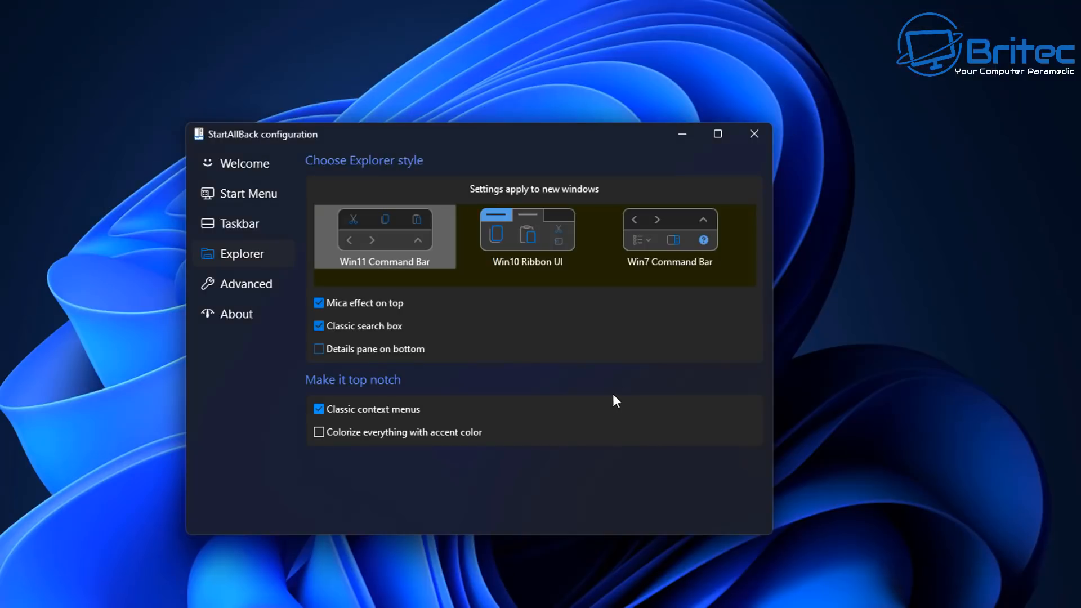
Step: Choose Win10 Ribbon UI and confirm the ribbon in a new This PC window
left_click(517, 236)
left_click(208, 606)
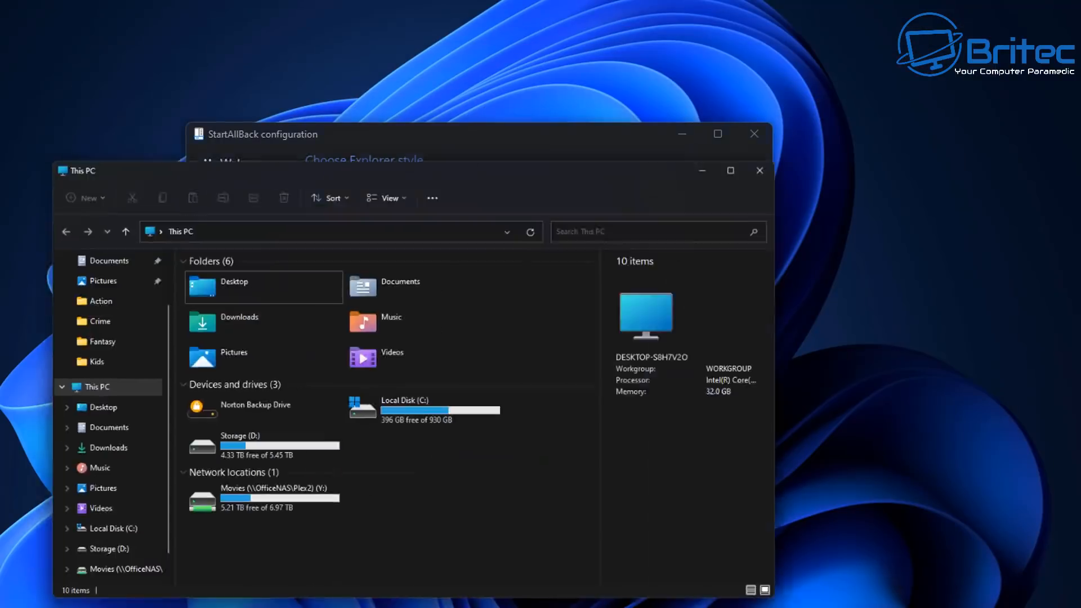
left_click(976, 37)
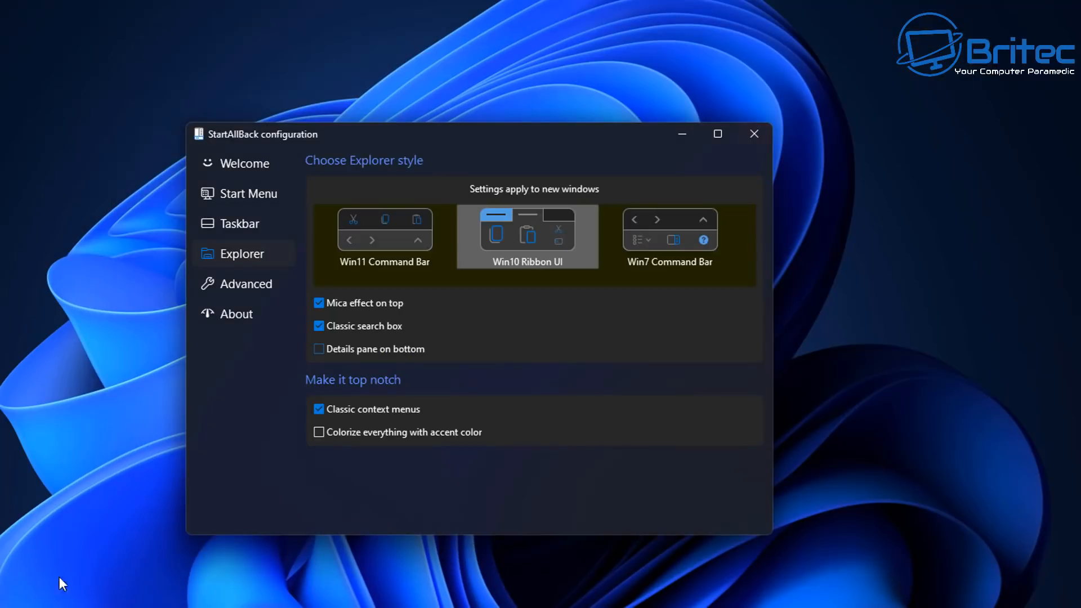
left_click(208, 605)
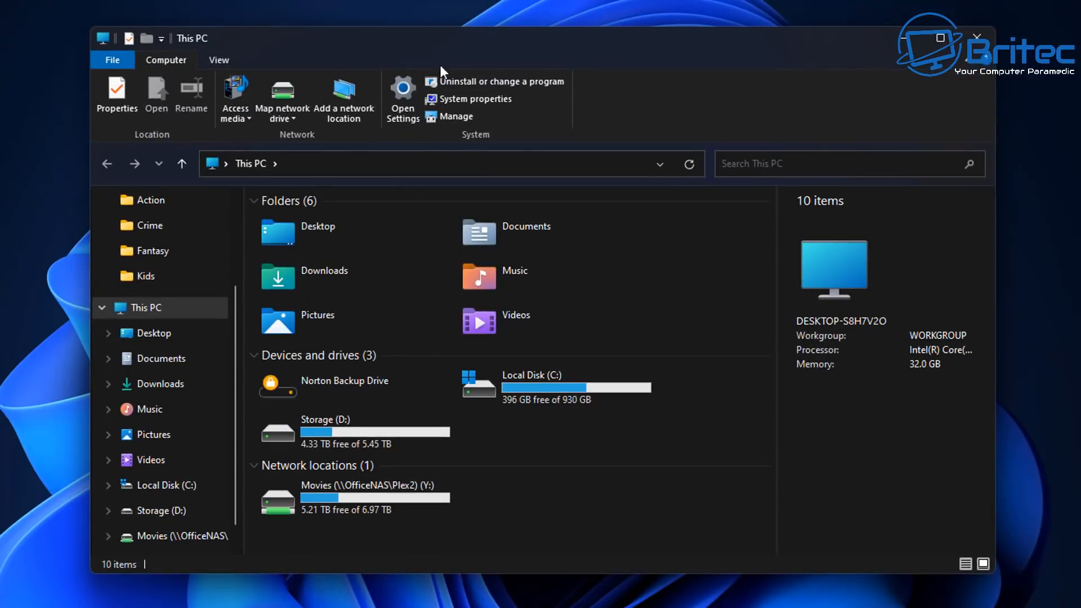
left_click_drag(667, 33, 668, 14)
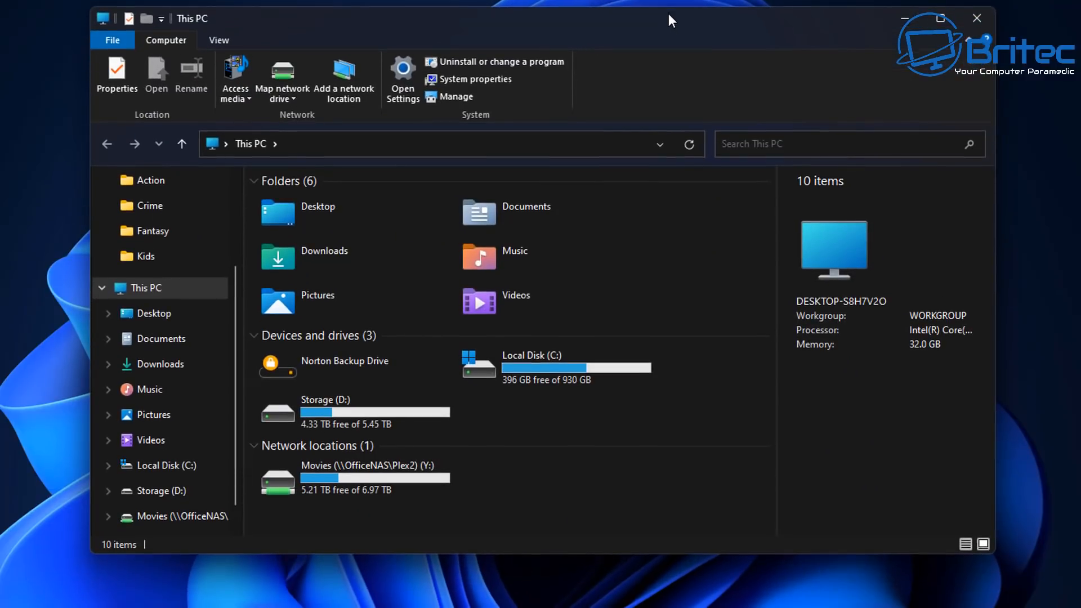
left_click(980, 18)
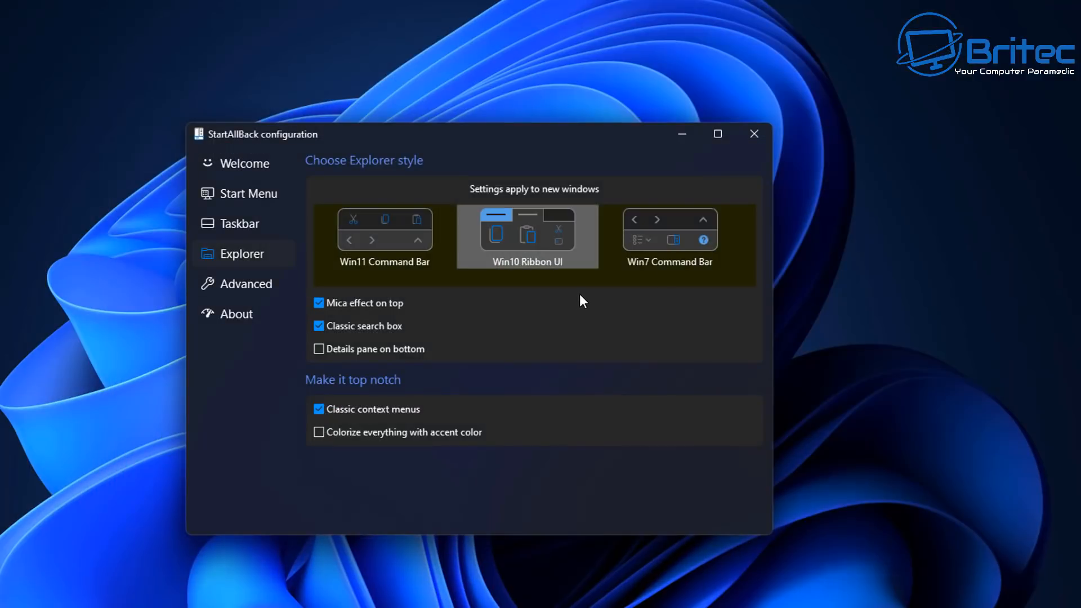
Step: Preview Win7 Command Bar in a new Explorer window, then return to Win11 Command Bar
left_click(634, 245)
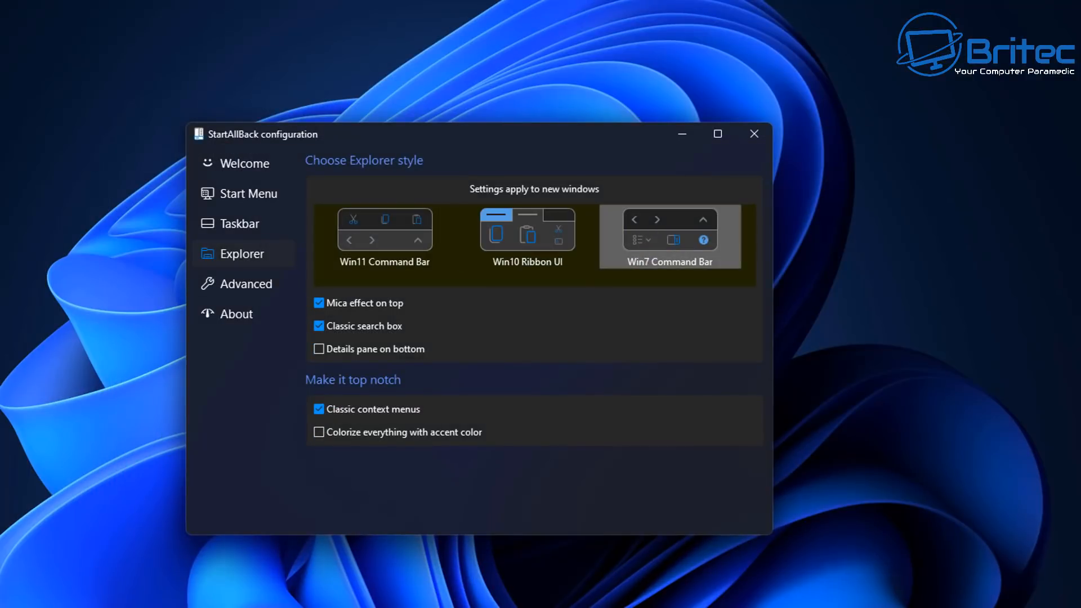
key("super+e")
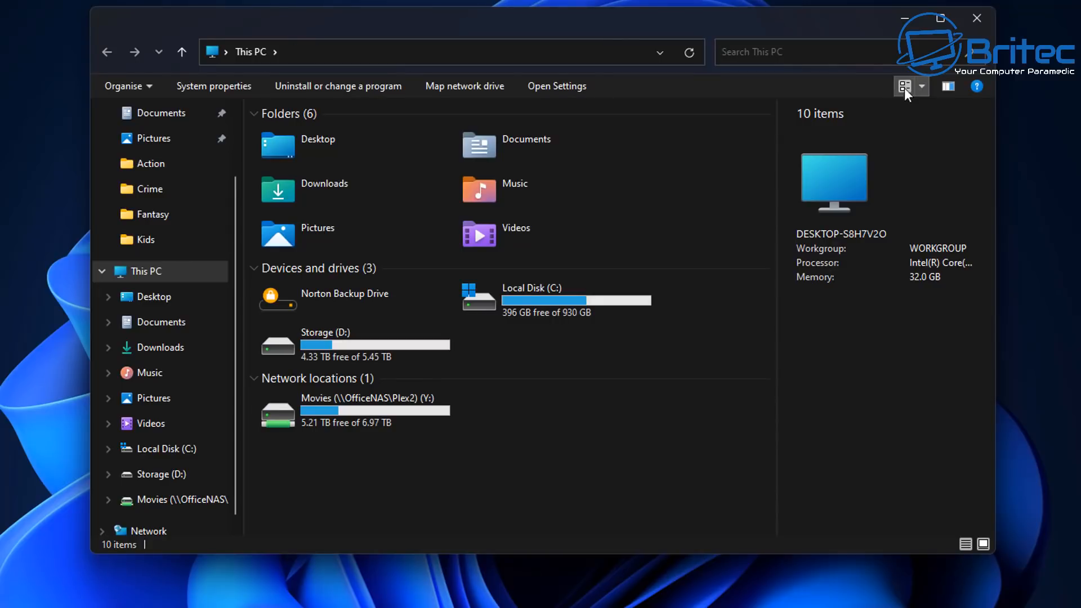
left_click(923, 85)
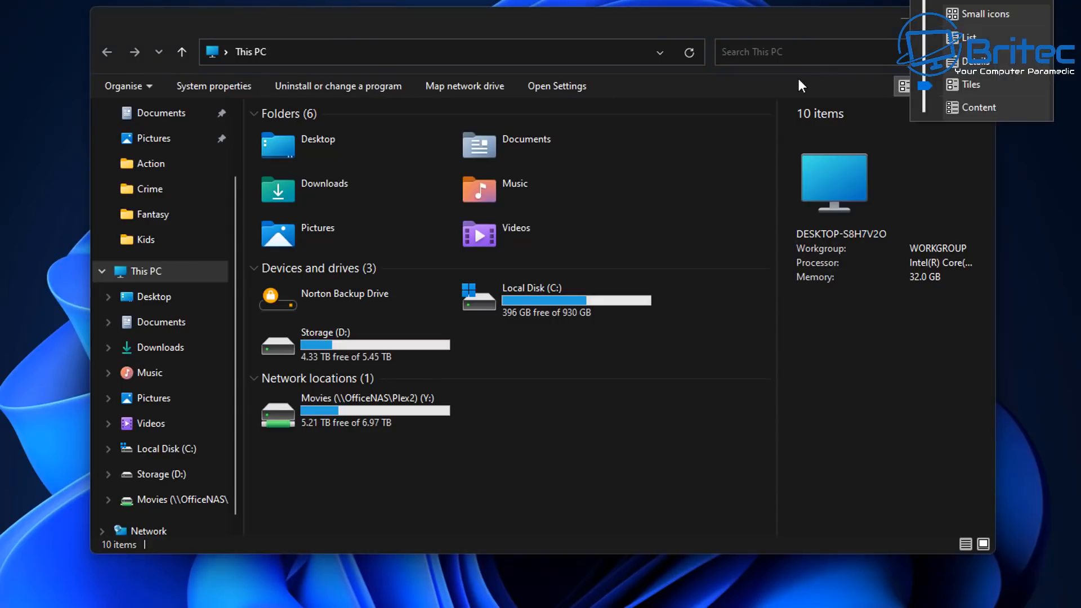
left_click(765, 80)
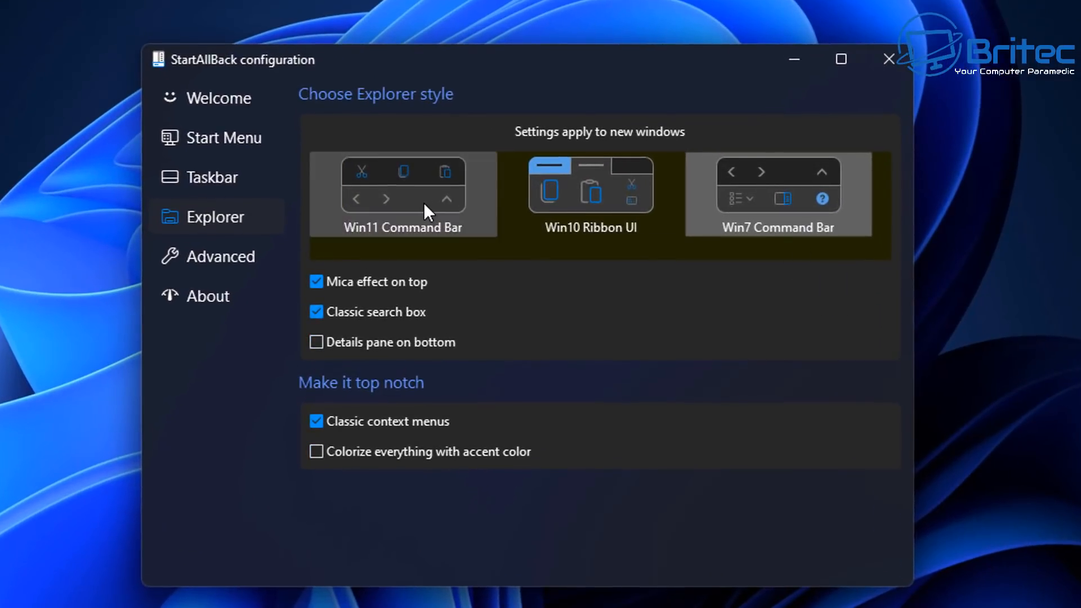
left_click(423, 201)
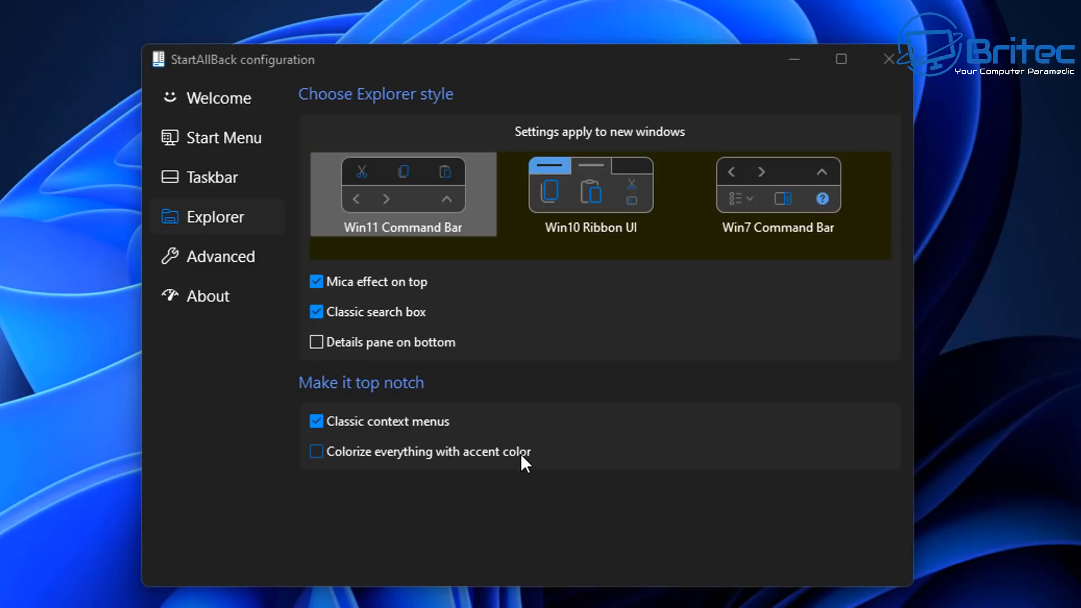
Step: Minimise StartAllBack, inspect the desktop right-click menu, then open Settings with Win+I
left_click(794, 58)
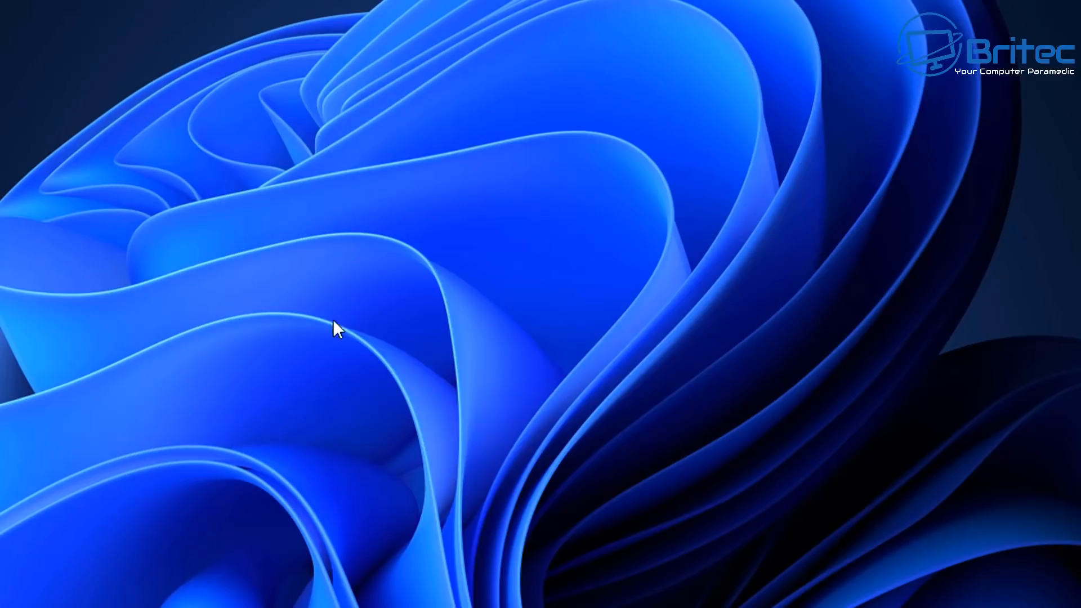
right_click(374, 192)
mouse_move(451, 197)
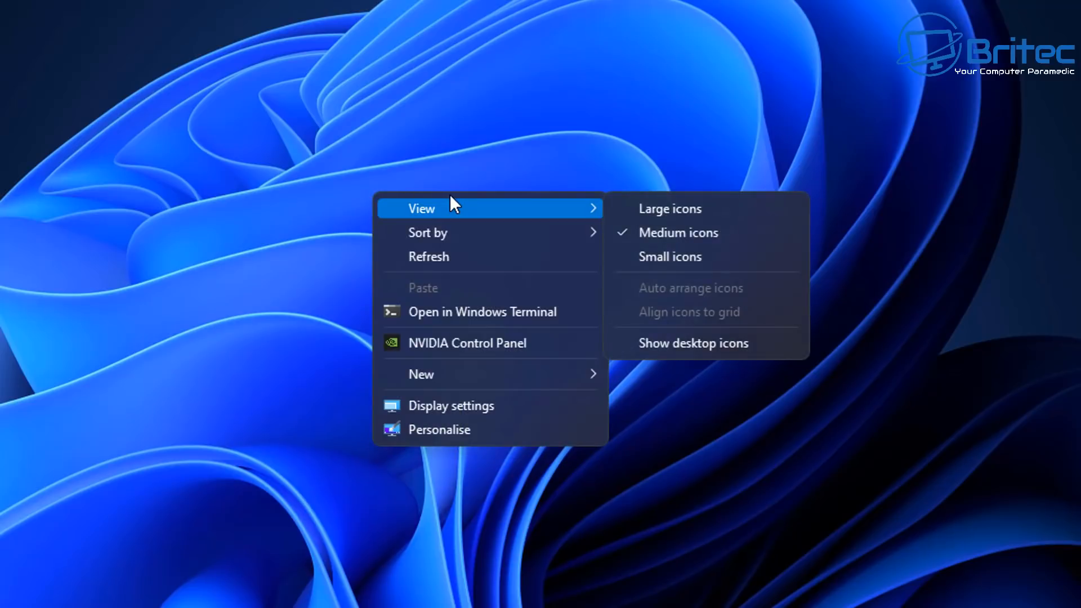
left_click(453, 256)
right_click(462, 219)
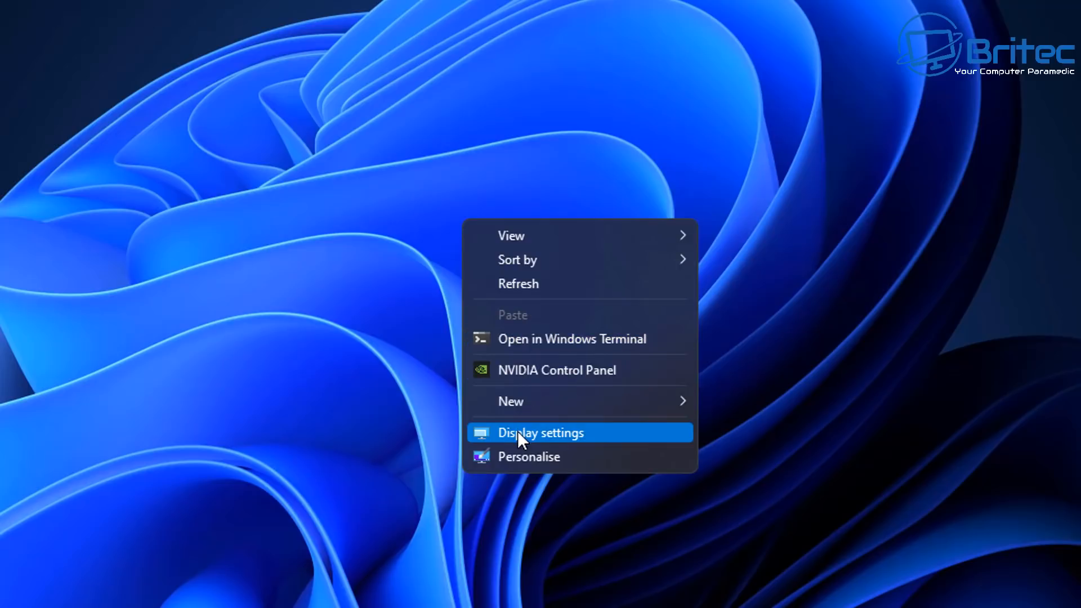
key("Escape")
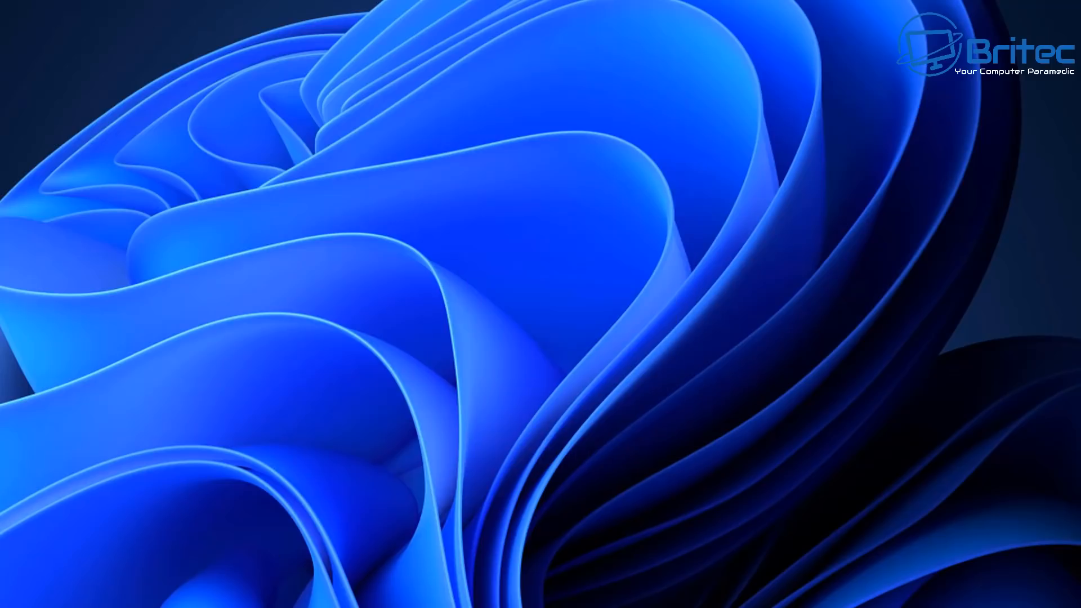
key("super+x")
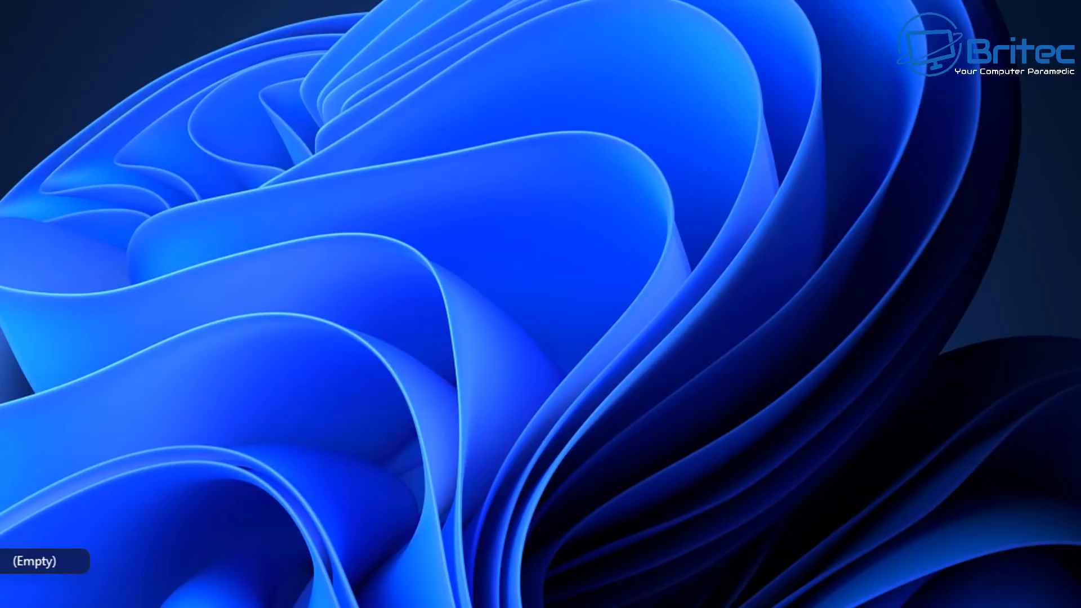
key("super+i")
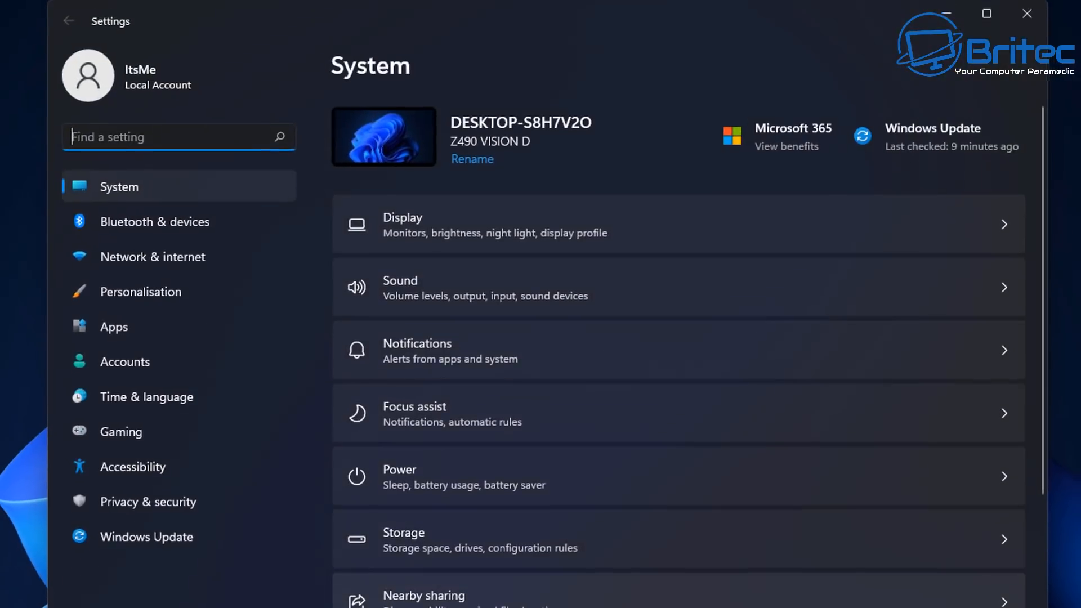
Step: Pick the yellow accent swatch under Personalisation > Colours, then minimise Settings
left_click(140, 292)
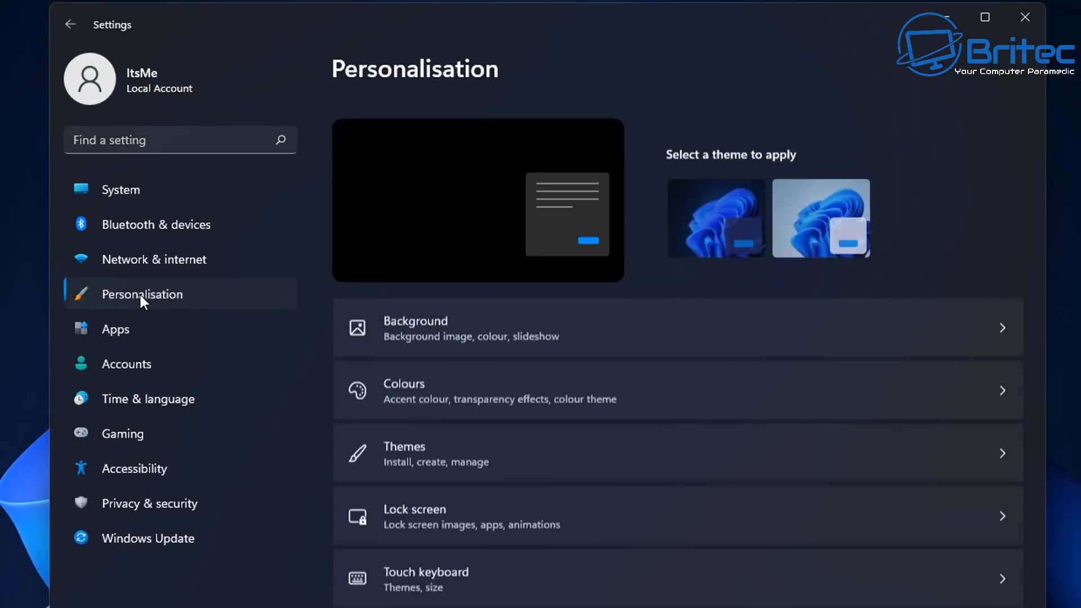
left_click(438, 397)
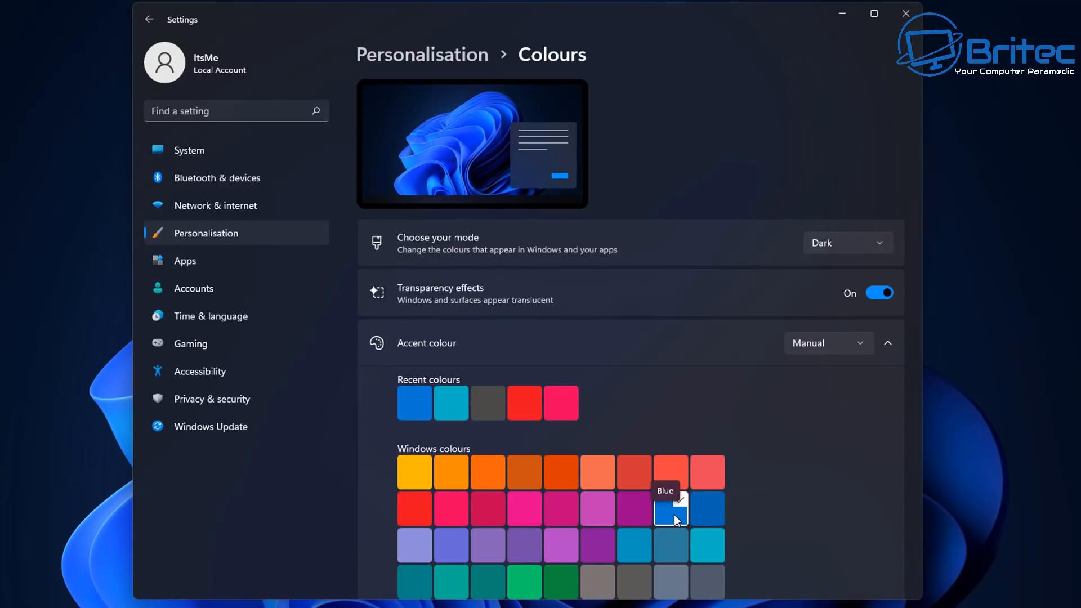
left_click(410, 478)
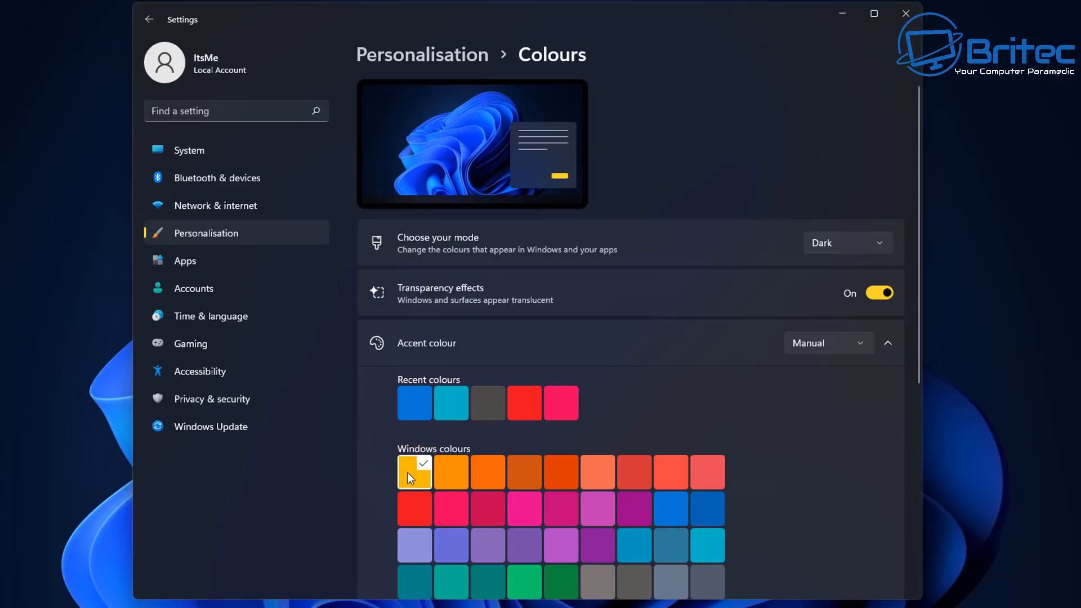
left_click(846, 11)
Step: On the Explorer page, turn on 'Colorize everything with accent color'
right_click(451, 235)
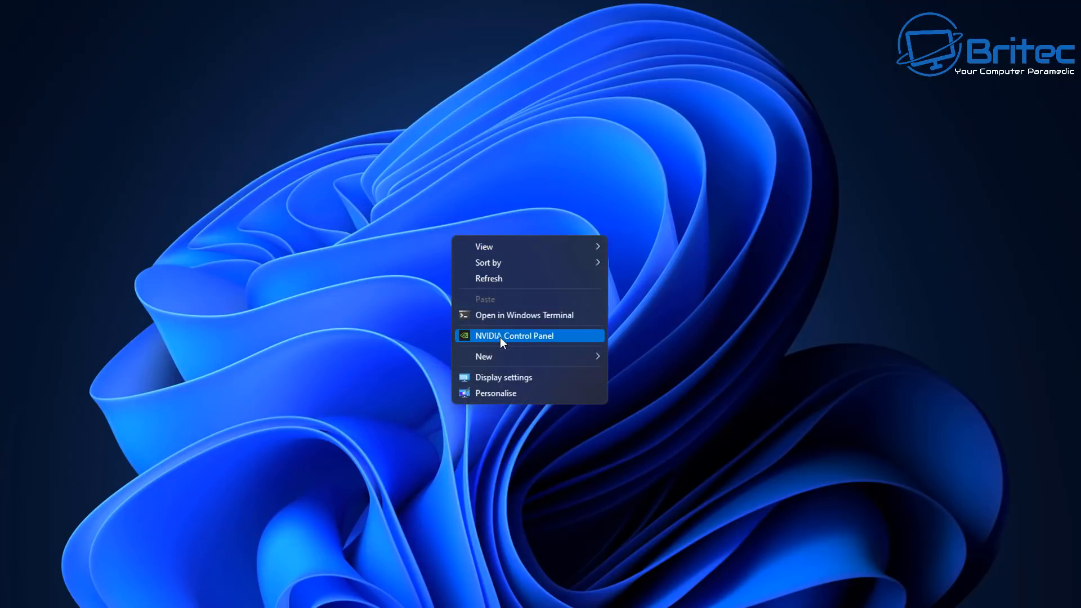
left_click(246, 586)
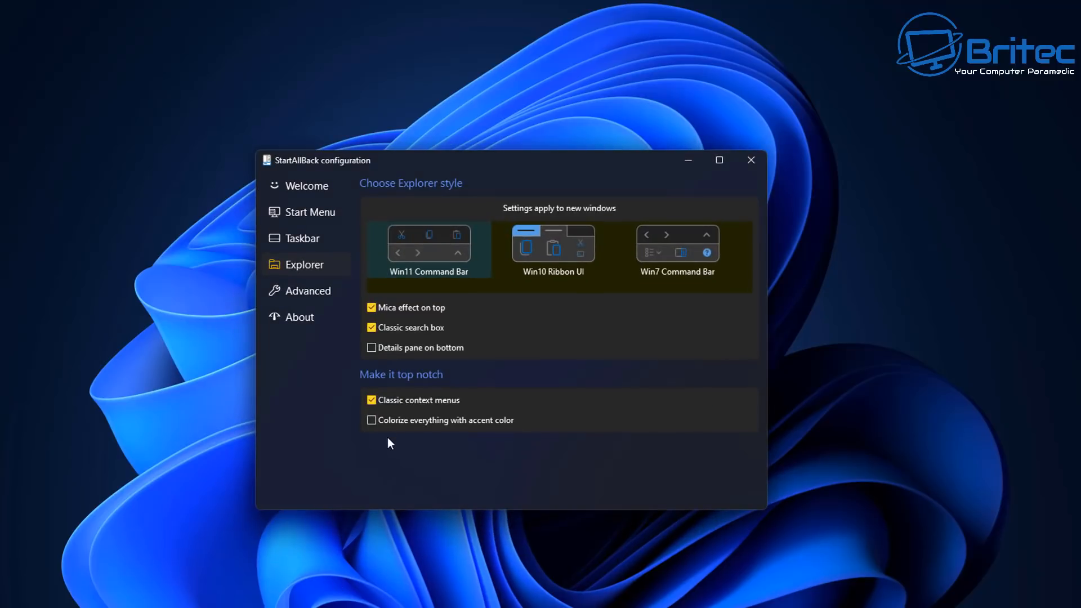
left_click(374, 420)
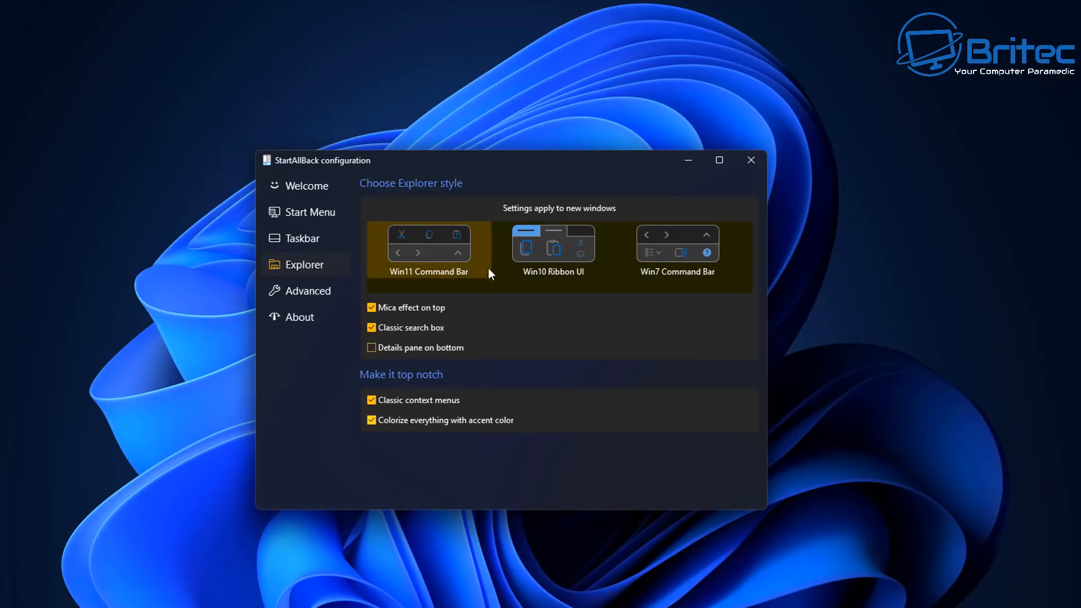
Step: Preview the desktop context menu to confirm its accent-colour highlighting
left_click(693, 162)
right_click(473, 240)
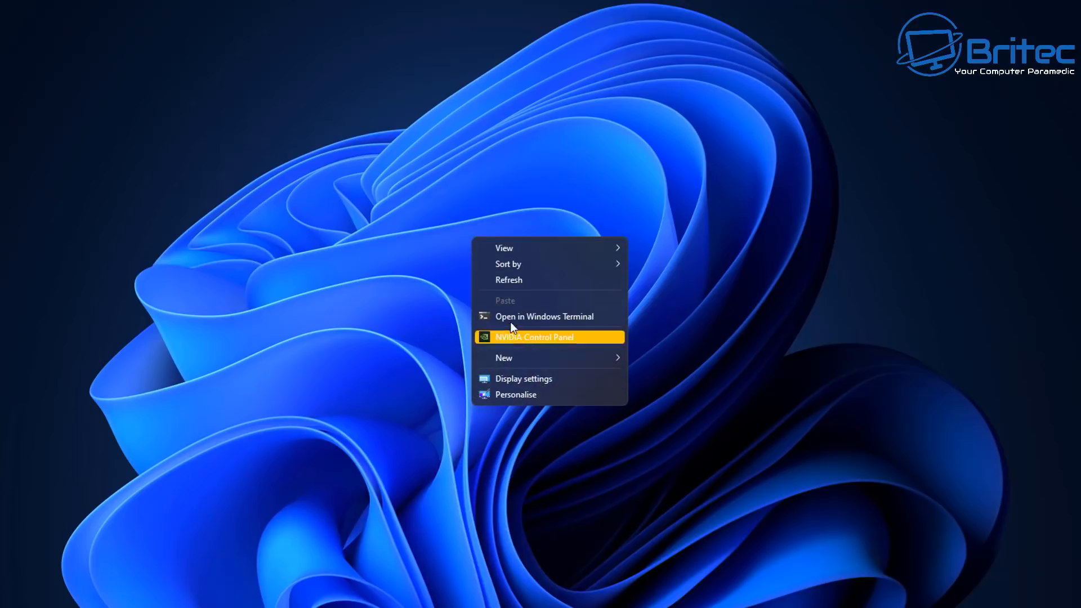
left_click(512, 396)
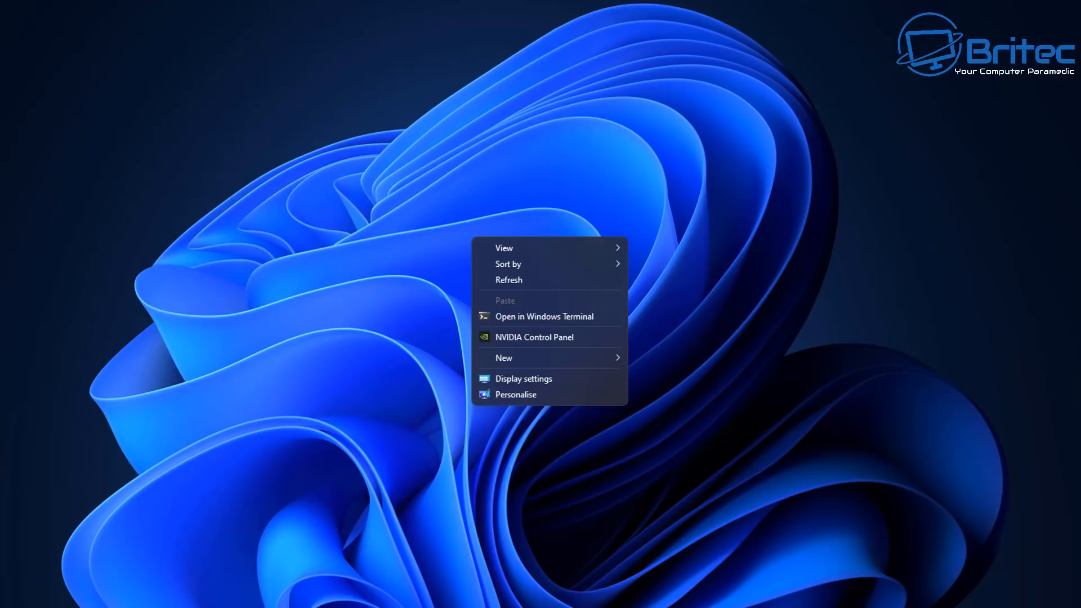
left_click(204, 529)
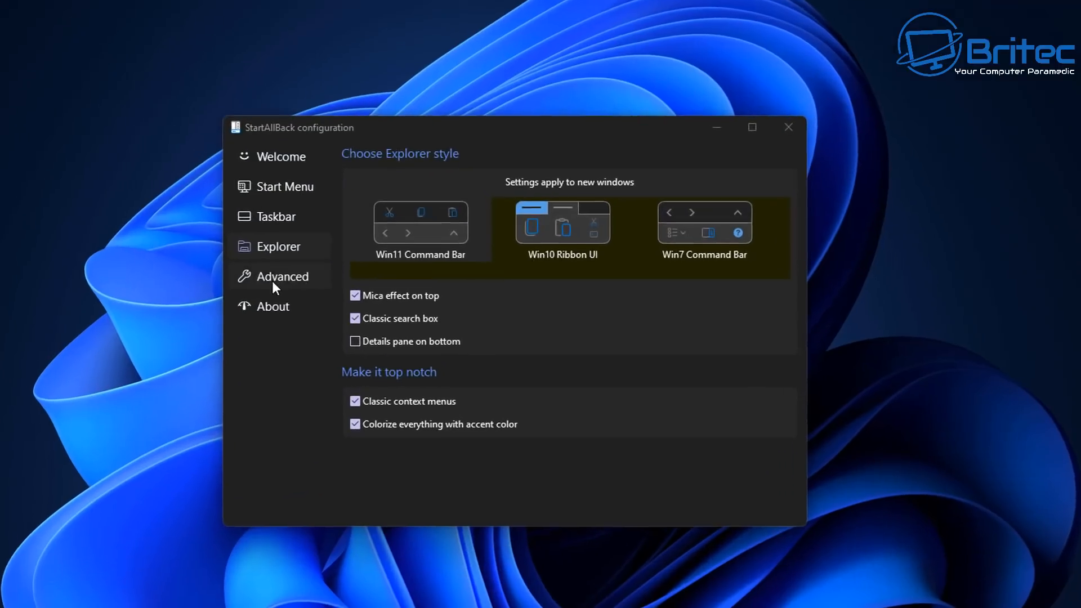
Step: On the Advanced page, enable custom taskbar coloring and apply a dark purple (Hue 185, Sat 175)
left_click(272, 280)
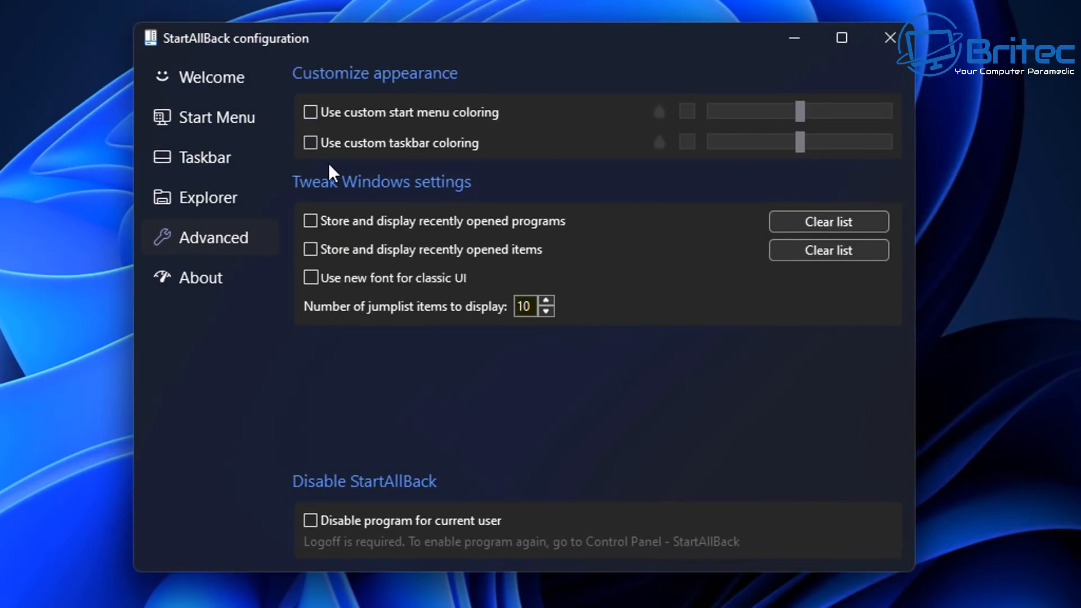
left_click(310, 145)
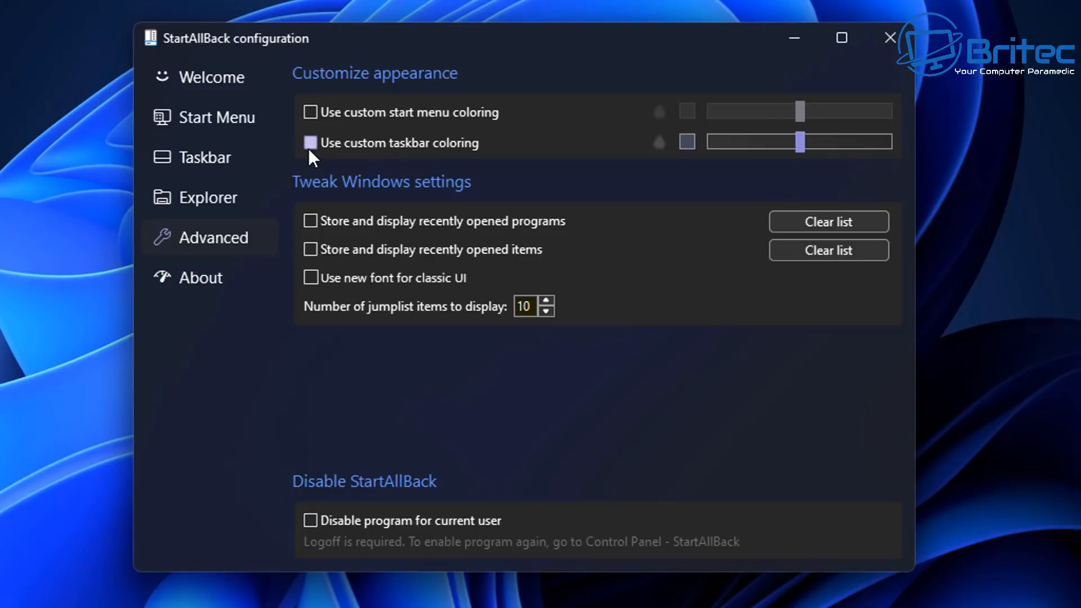
left_click(686, 141)
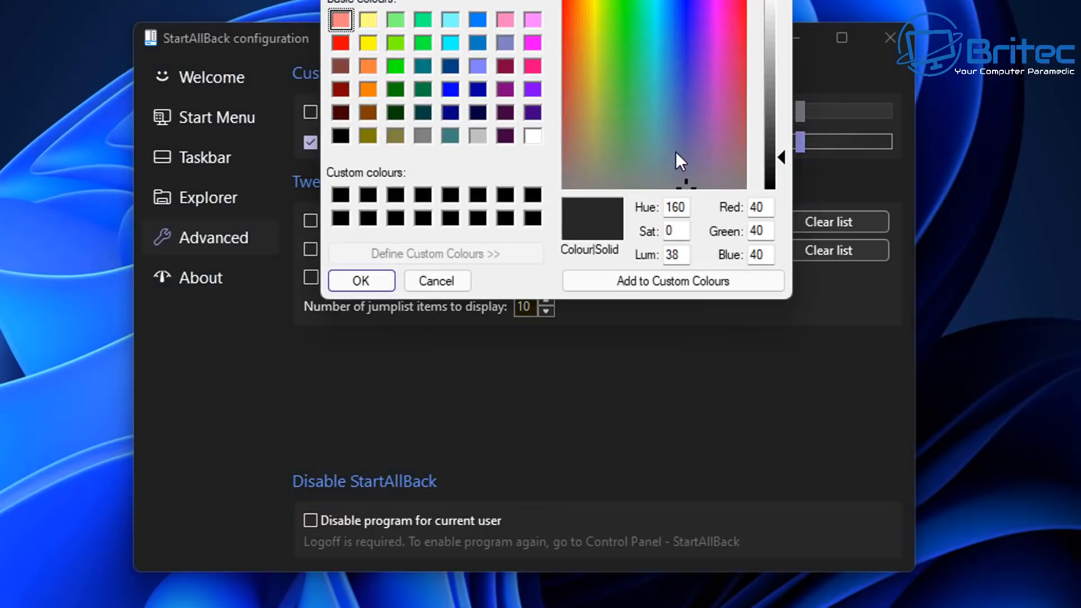
left_click(702, 79)
left_click(714, 77)
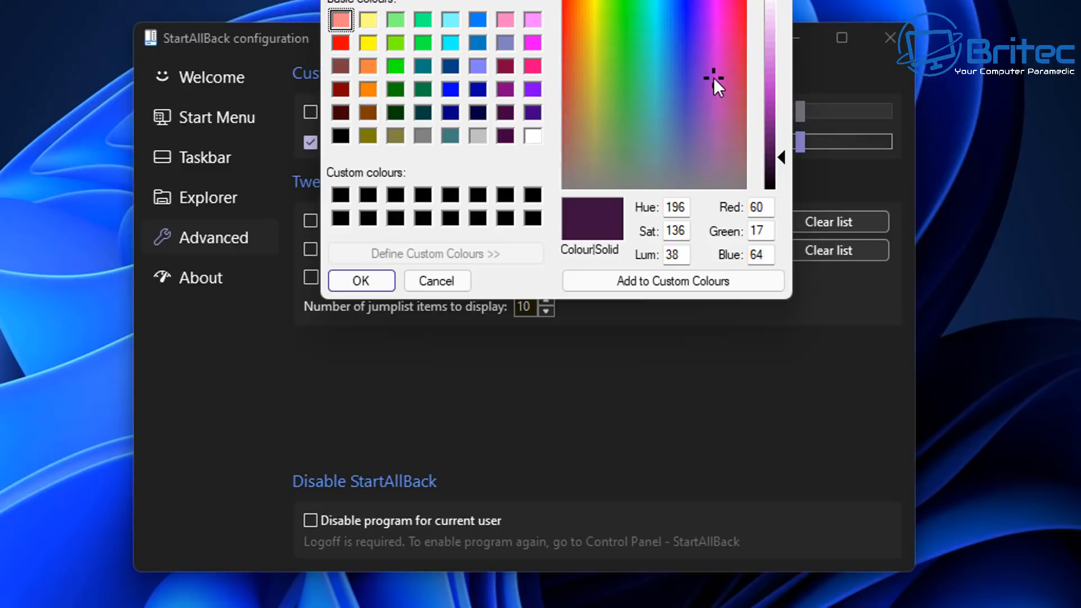
left_click(670, 77)
left_click(642, 55)
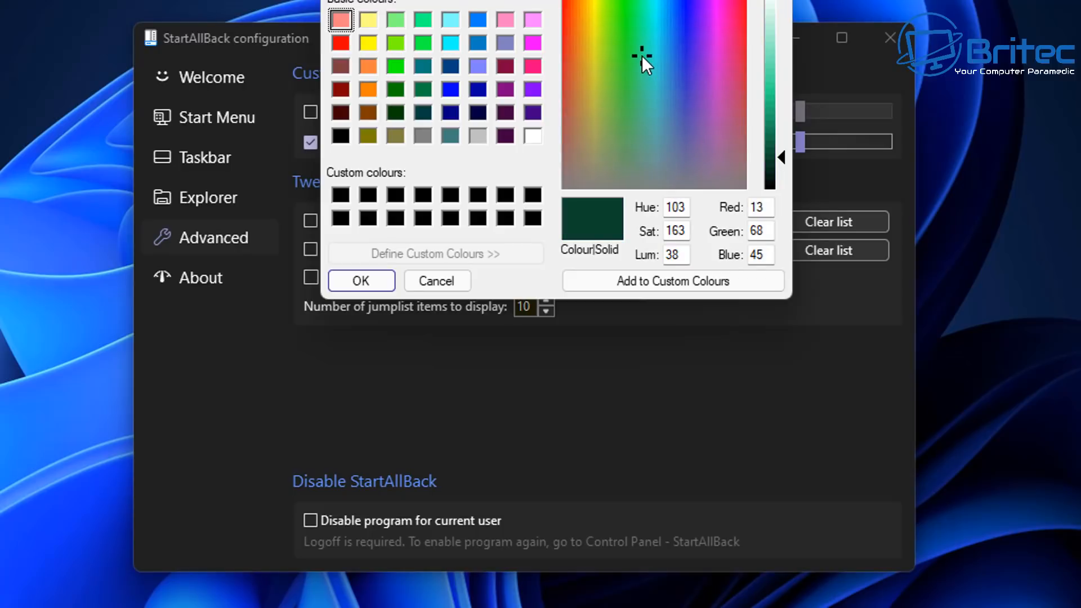
left_click(705, 46)
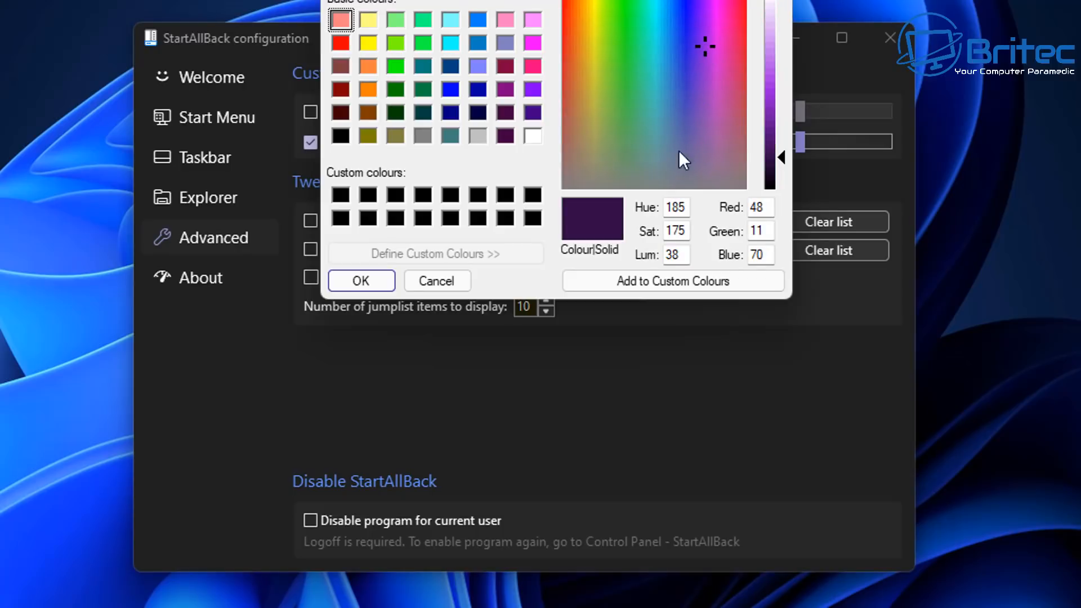
left_click(641, 279)
left_click(359, 281)
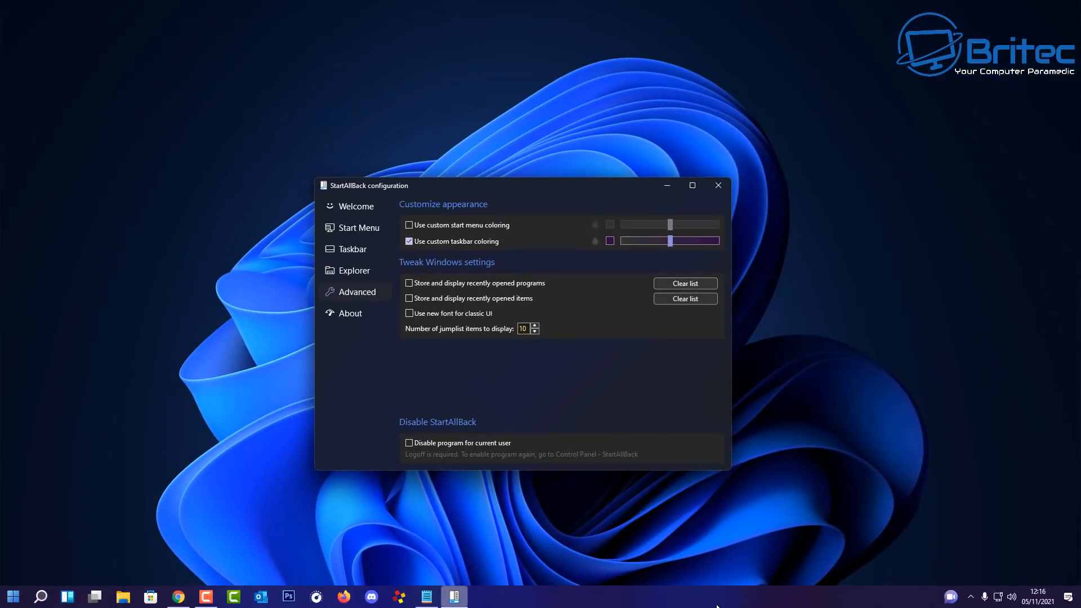
Step: Check the Start menu and read the taskbar colour's exact values without changing them
left_click(13, 597)
left_click(13, 596)
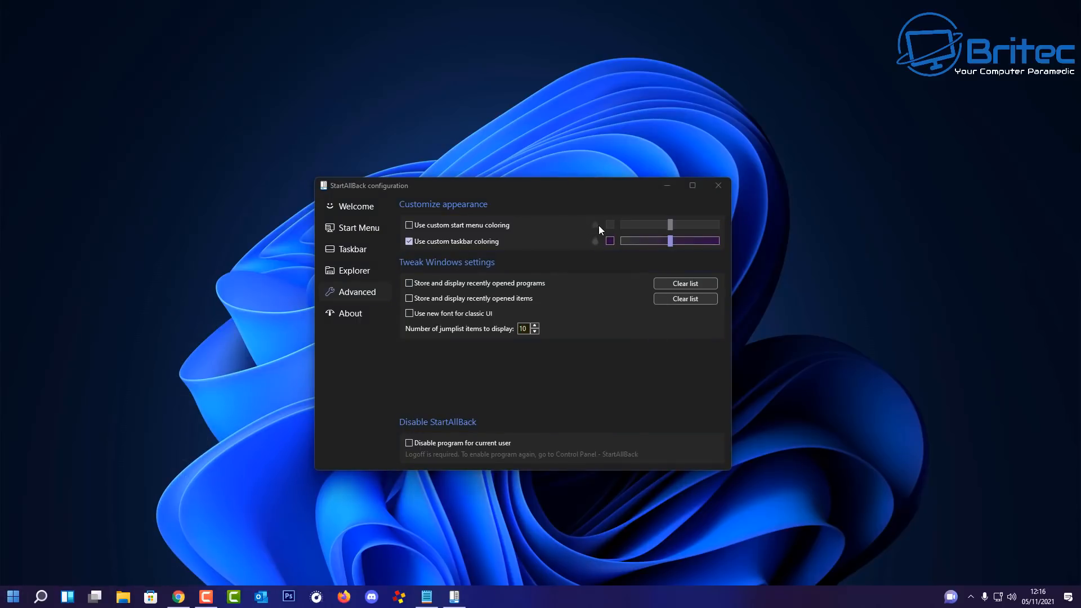
left_click(609, 241)
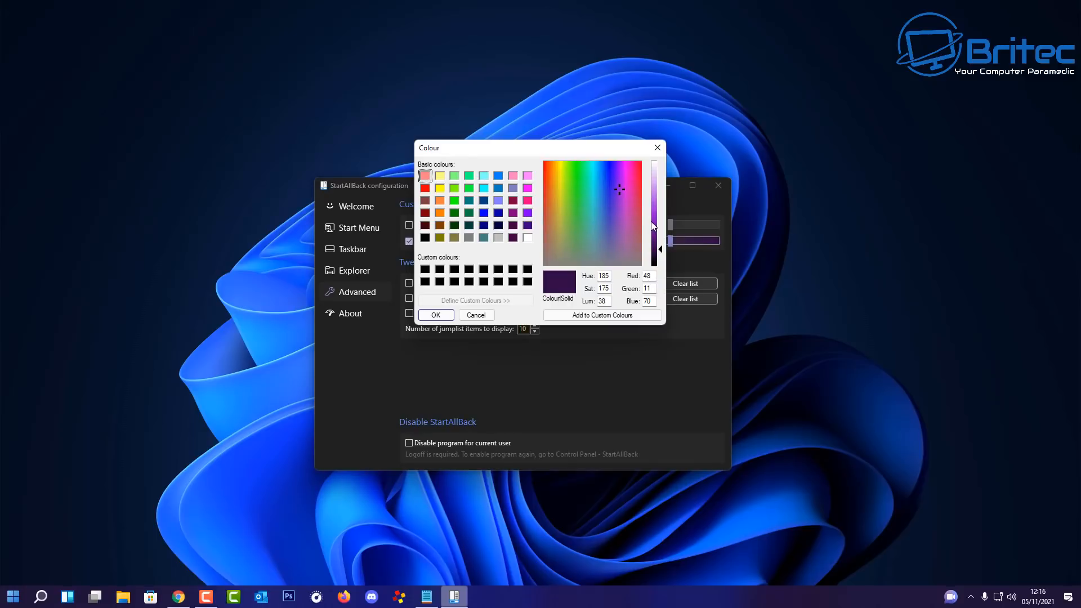
left_click(658, 147)
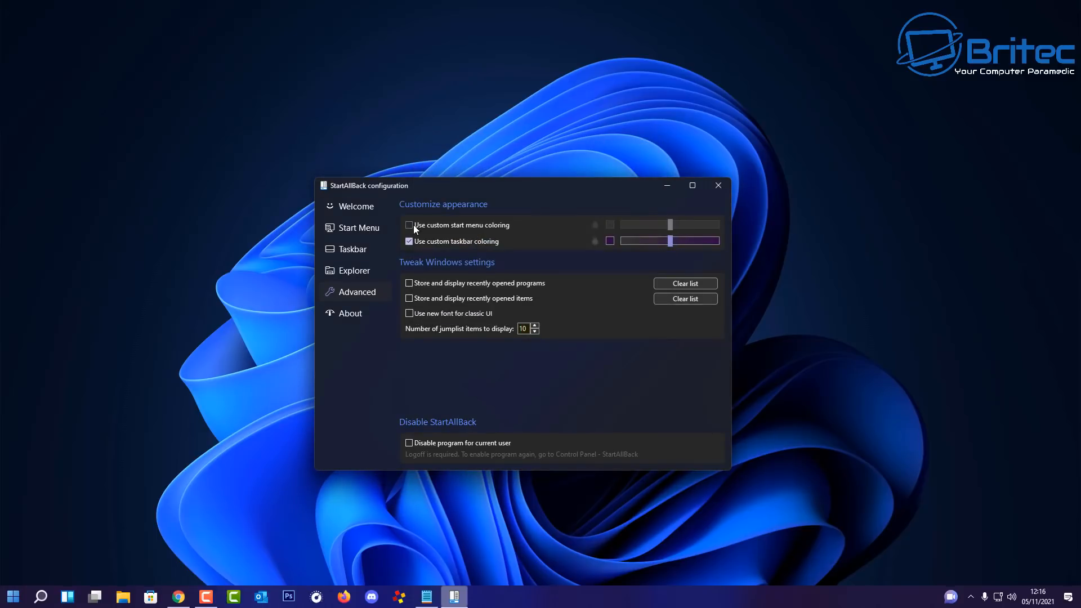
Step: Enable custom Start menu coloring with the same purple: Hue 185, Sat 175
left_click(410, 225)
left_click(610, 223)
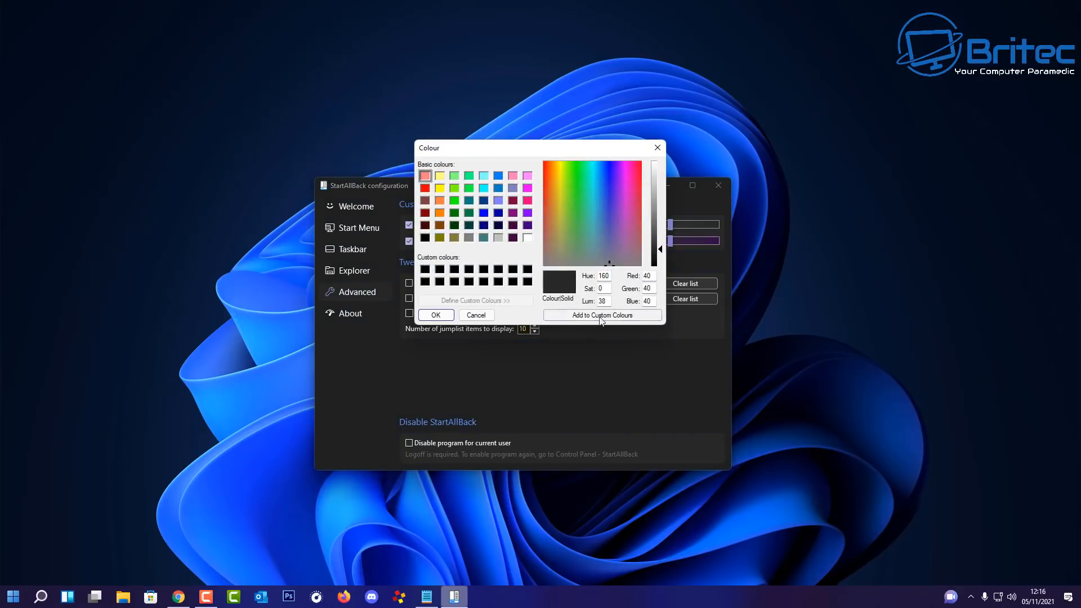
double_click(606, 275)
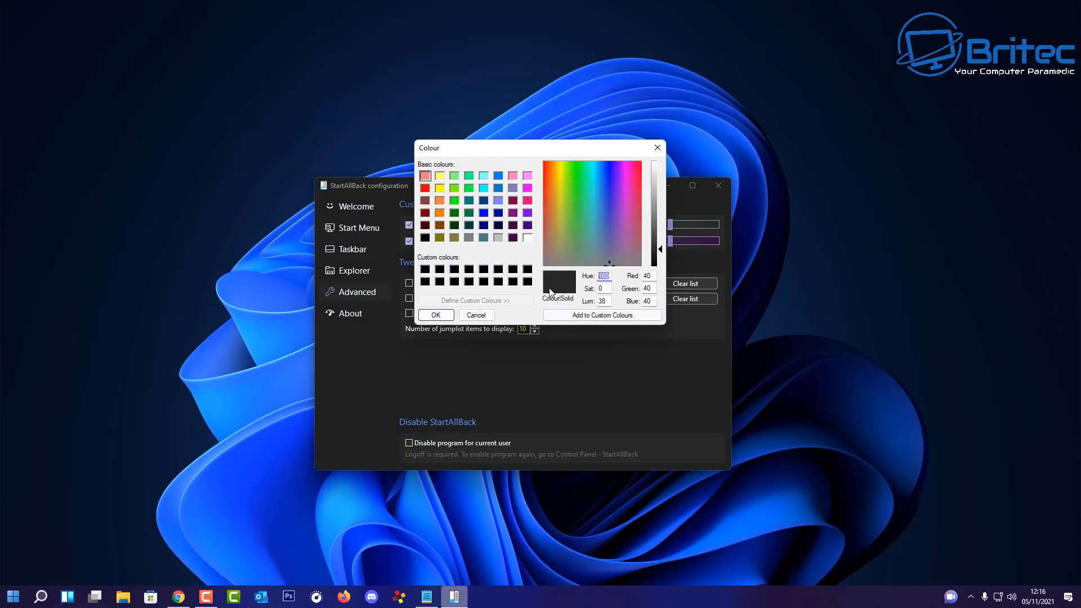
type("185")
key("Tab")
type("175")
left_click(437, 315)
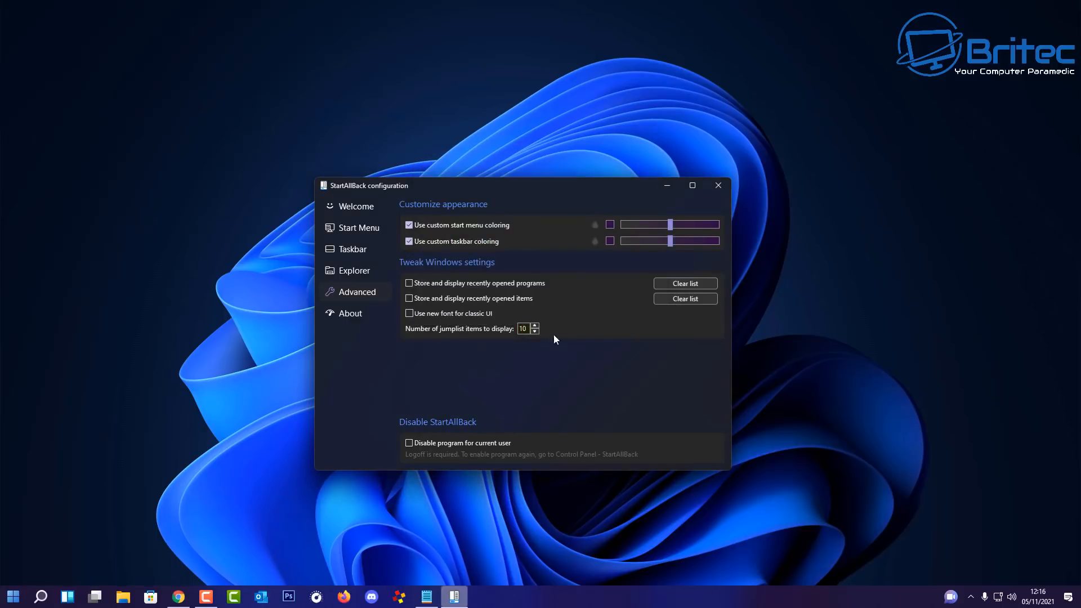
left_click(14, 596)
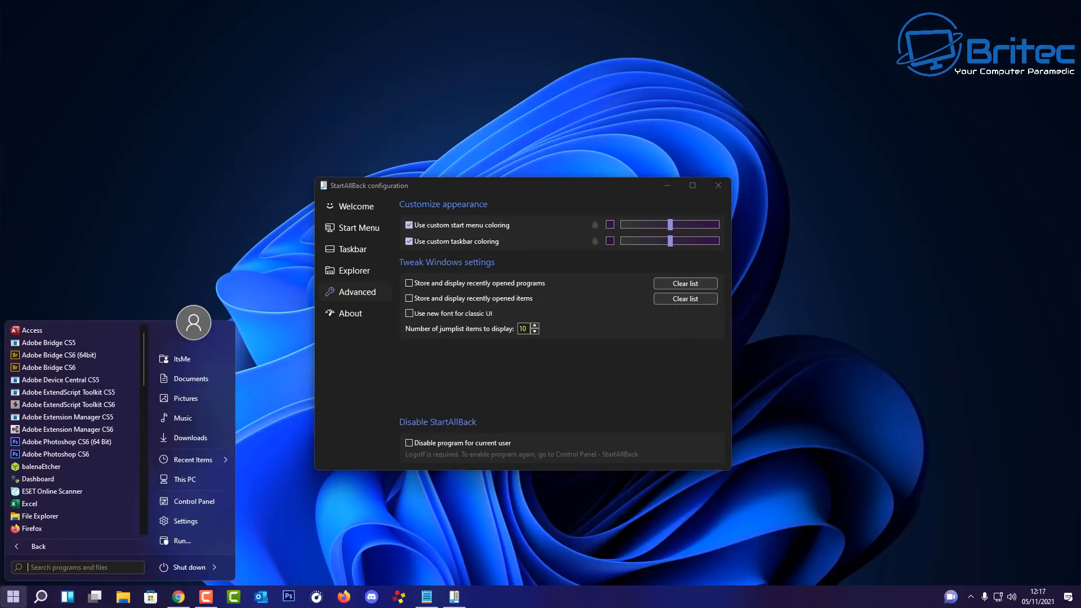
left_click(669, 553)
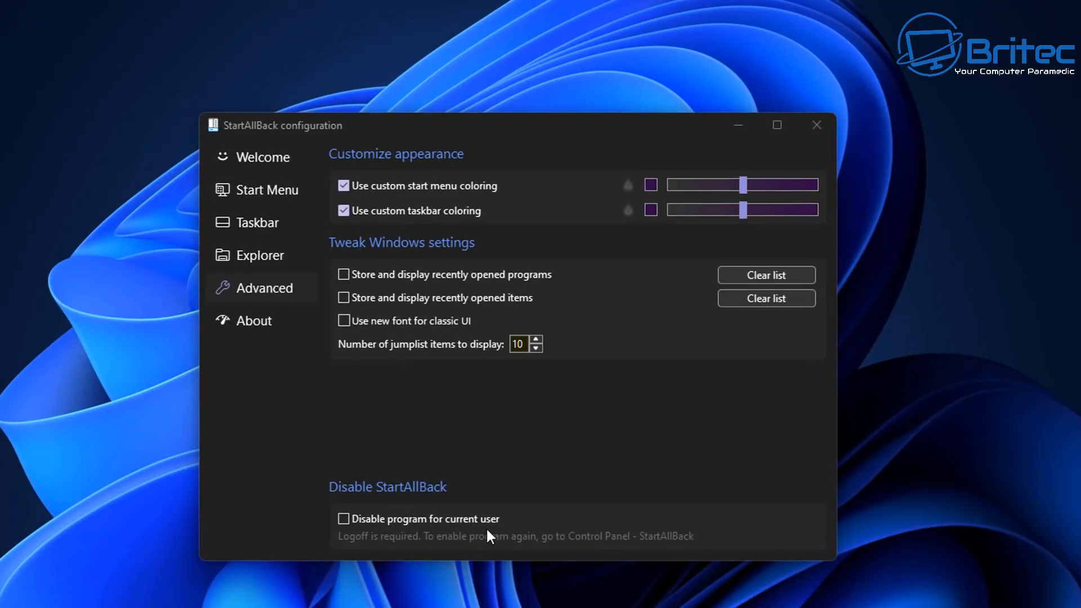
Step: View the About page (version 3.0.2, 30 trial days), then show the finished classic Start menu
left_click(248, 322)
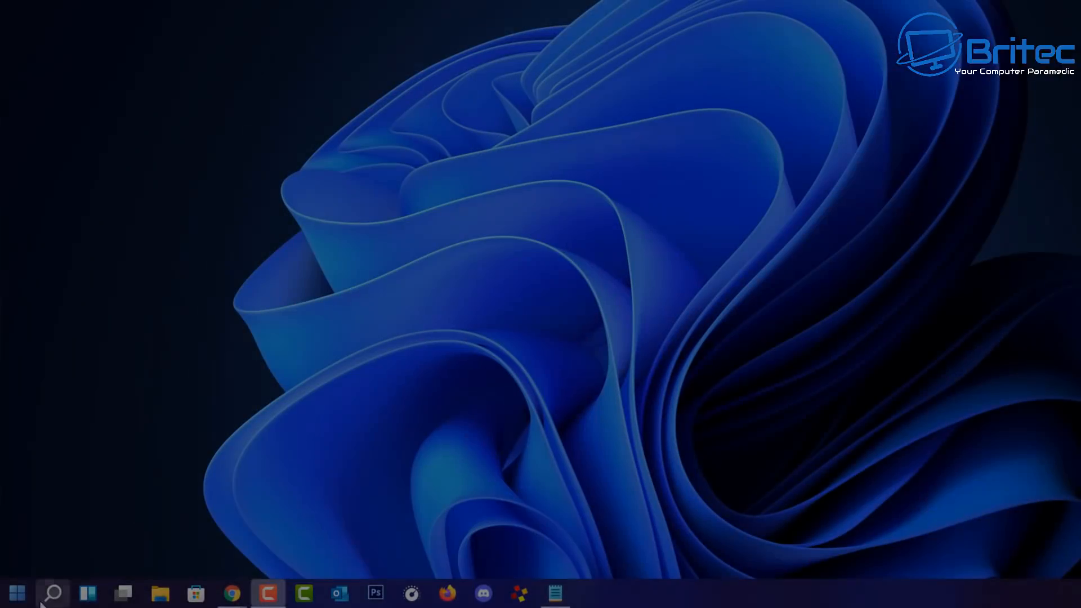
left_click(16, 594)
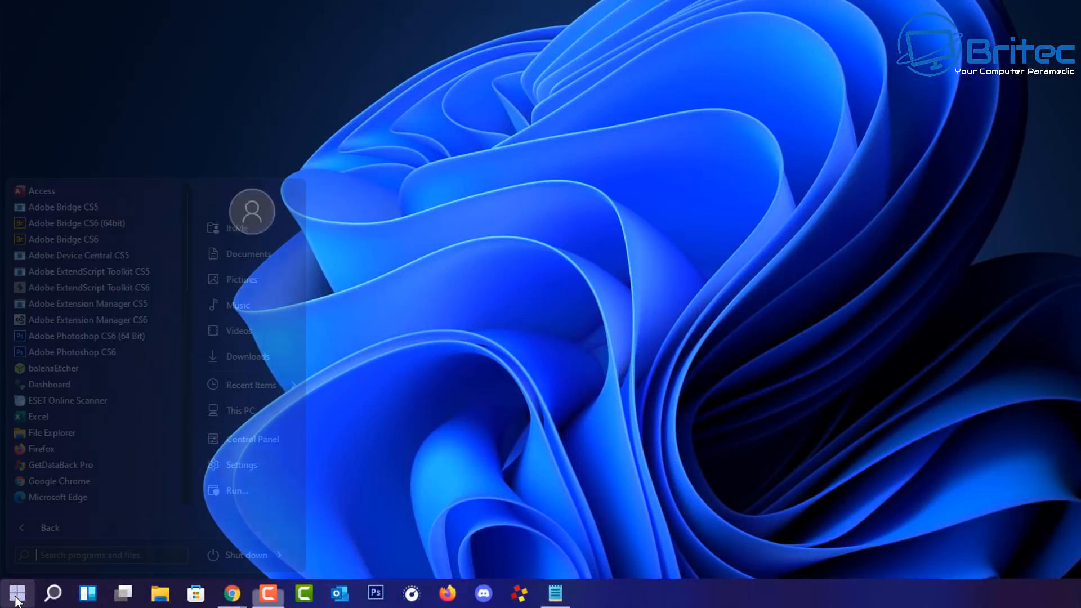